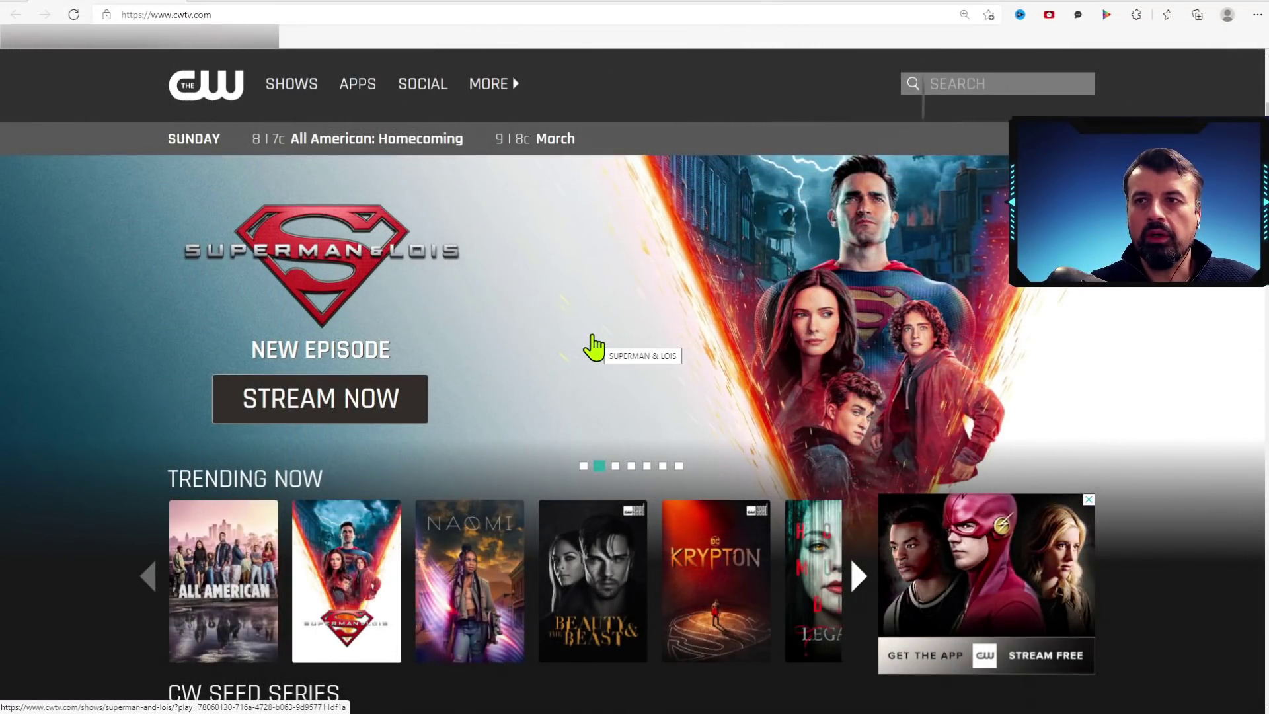
scroll(595, 343, down, 1)
scroll(588, 337, down, 1)
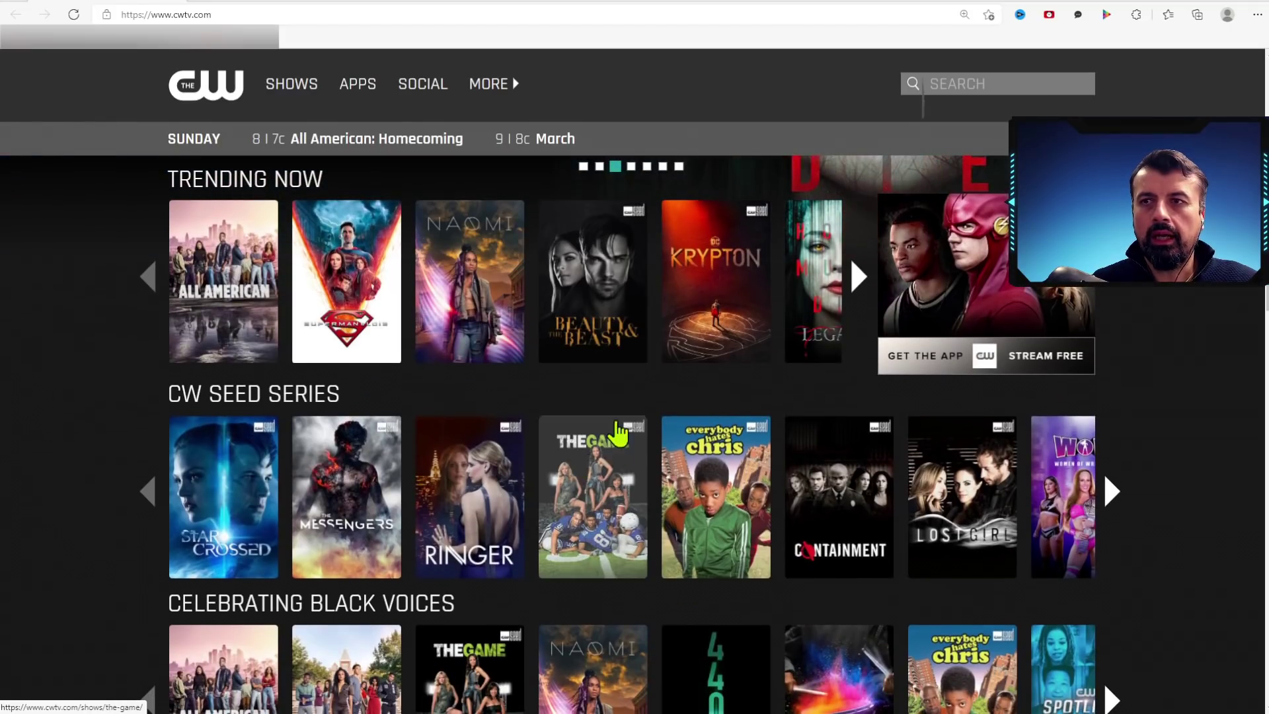
scroll(583, 397, up, 1)
scroll(580, 404, up, 1)
scroll(580, 409, up, 2)
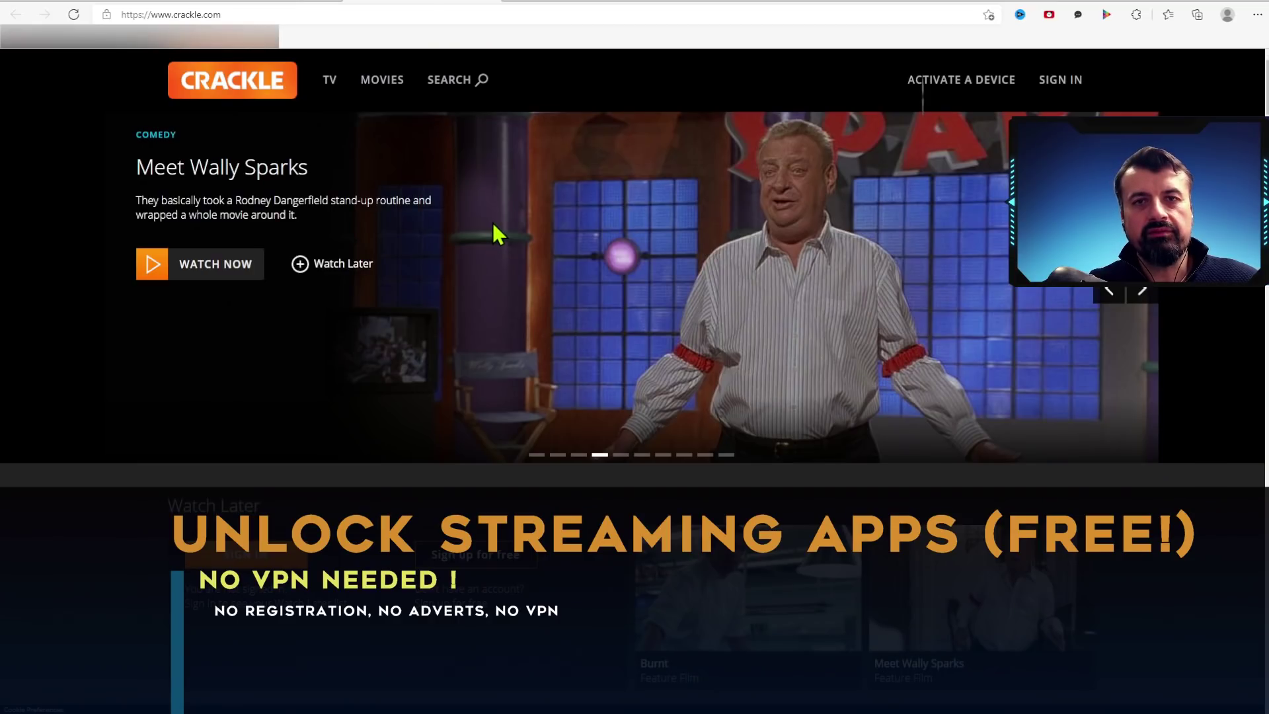
scroll(495, 233, down, 1)
scroll(492, 222, down, 2)
scroll(492, 222, down, 2)
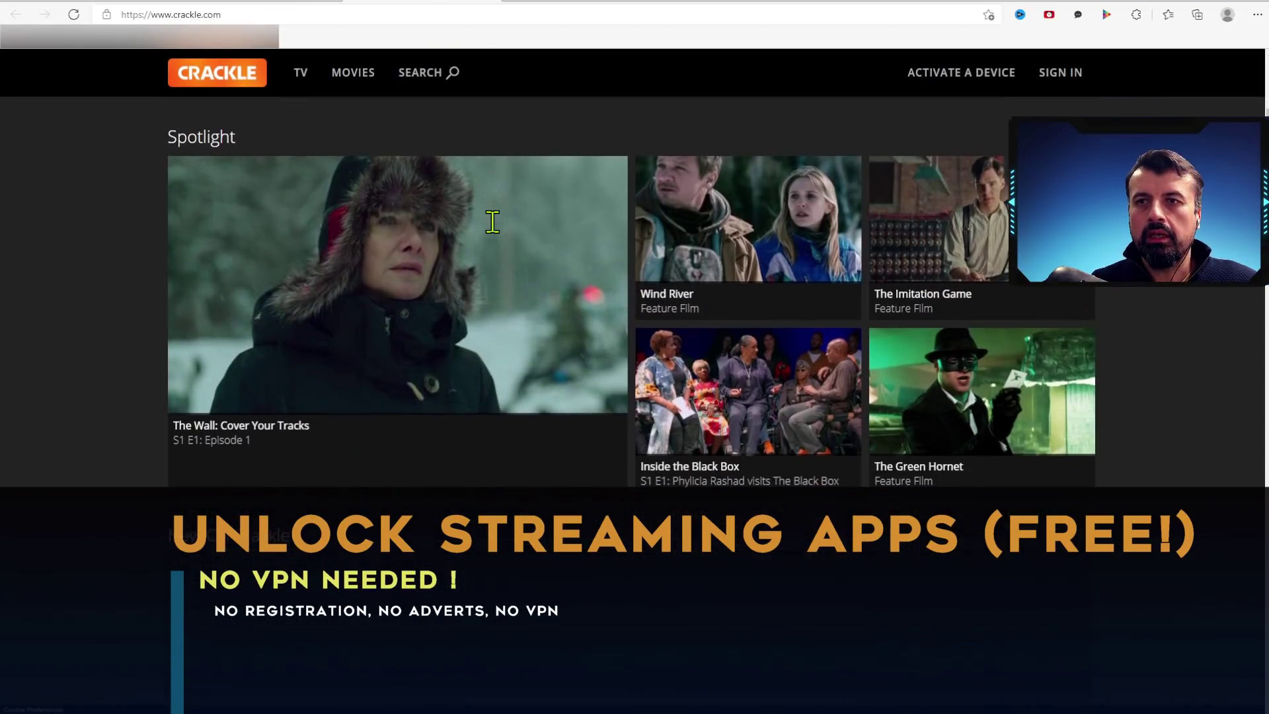
scroll(490, 227, down, 3)
scroll(490, 236, down, 1)
scroll(492, 235, up, 7)
scroll(493, 236, up, 4)
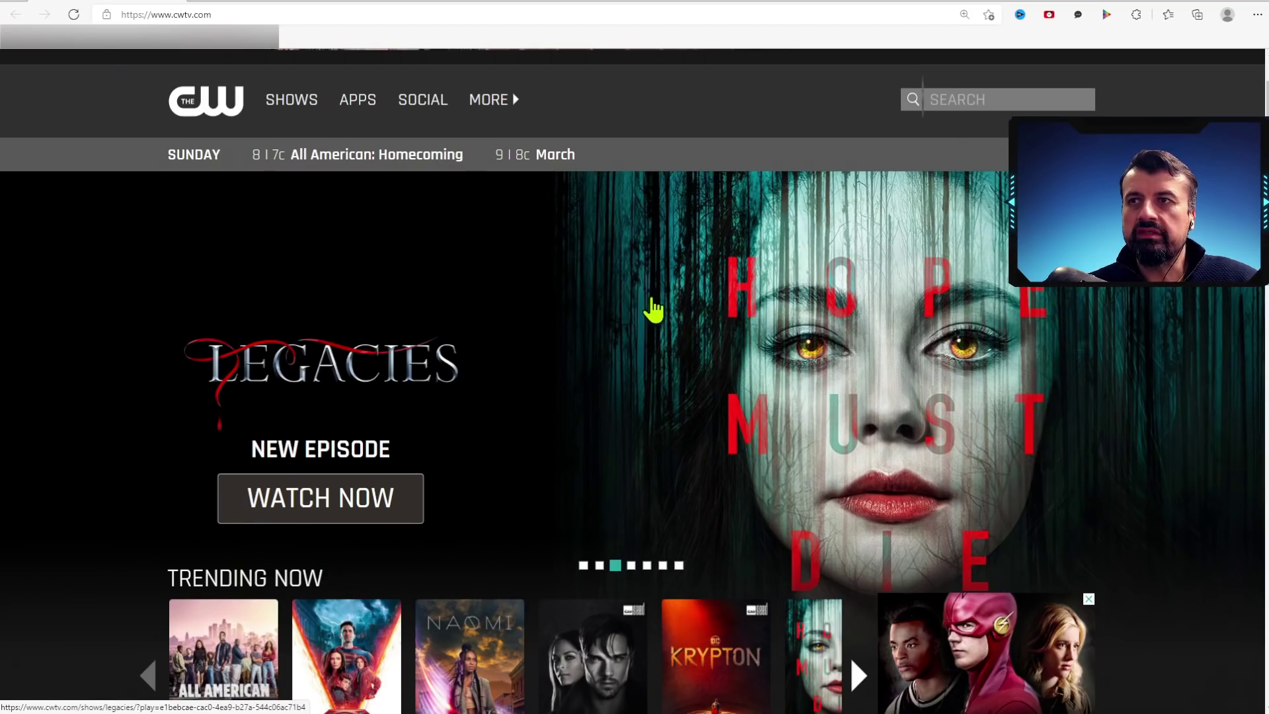
scroll(708, 347, down, 2)
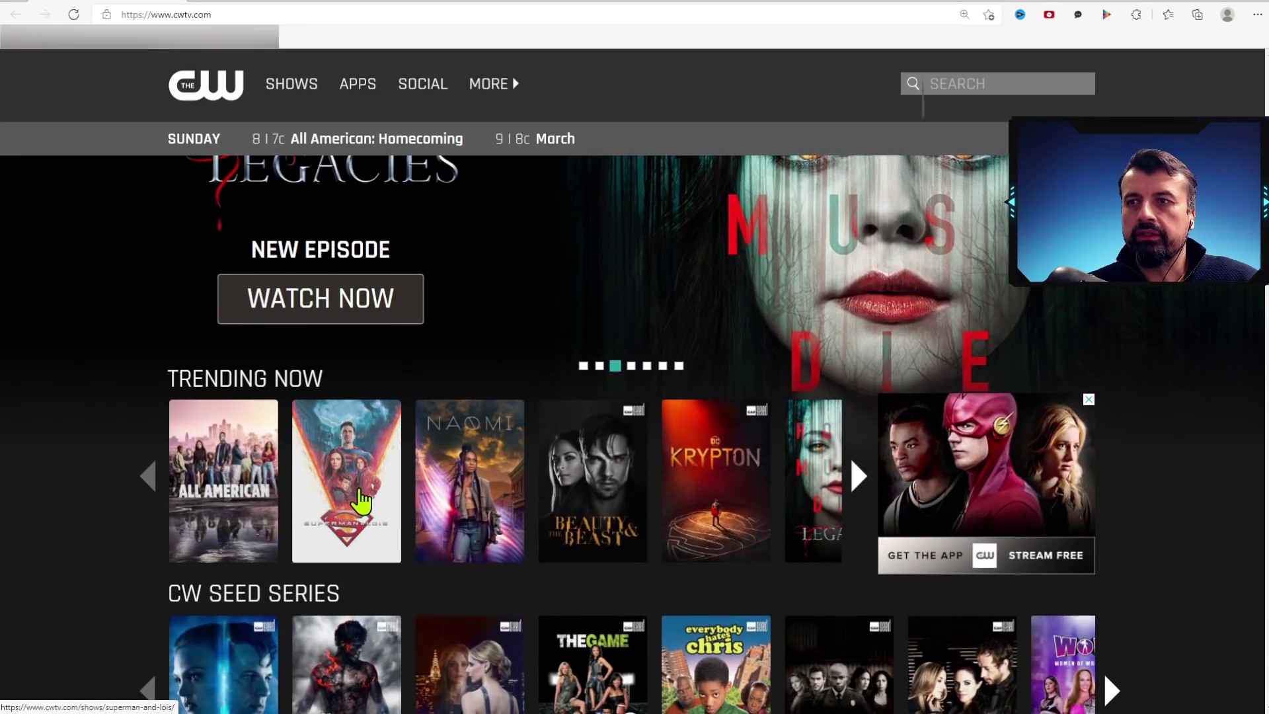
- Start a Superman & Lois episode from The CW's Trending Now row
click(360, 504)
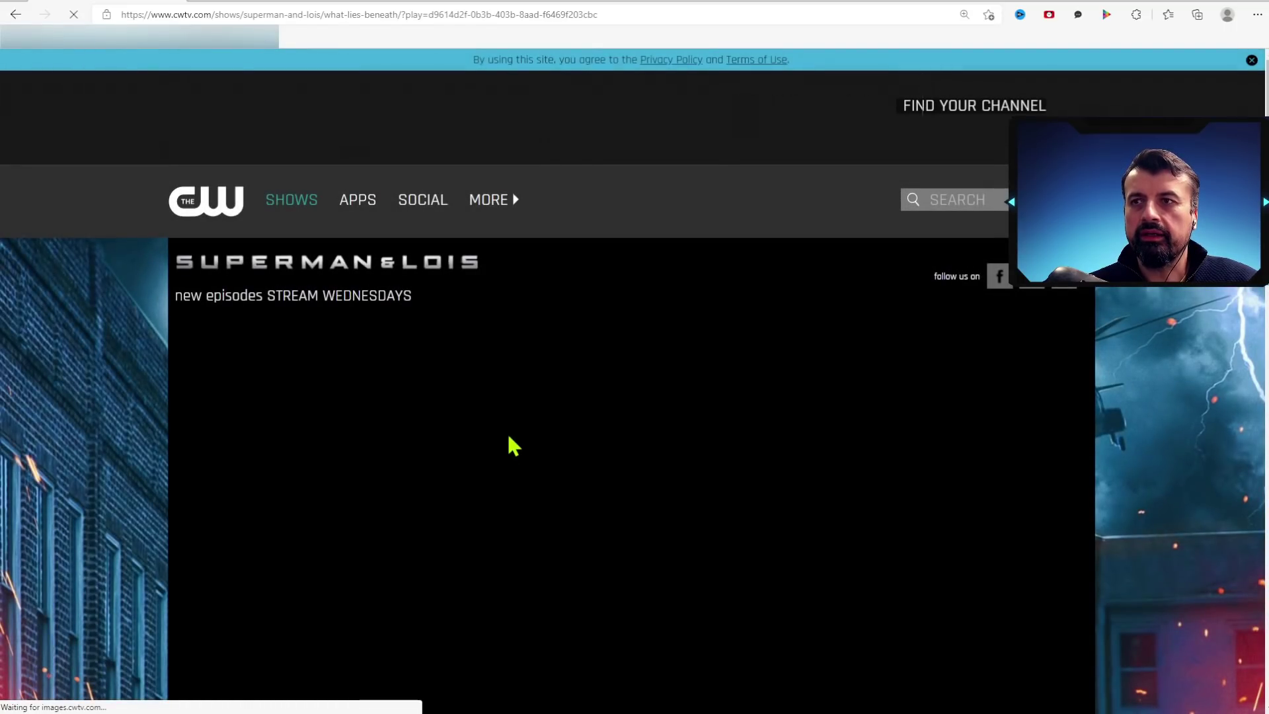
scroll(509, 446, down, 1)
scroll(509, 446, down, 1)
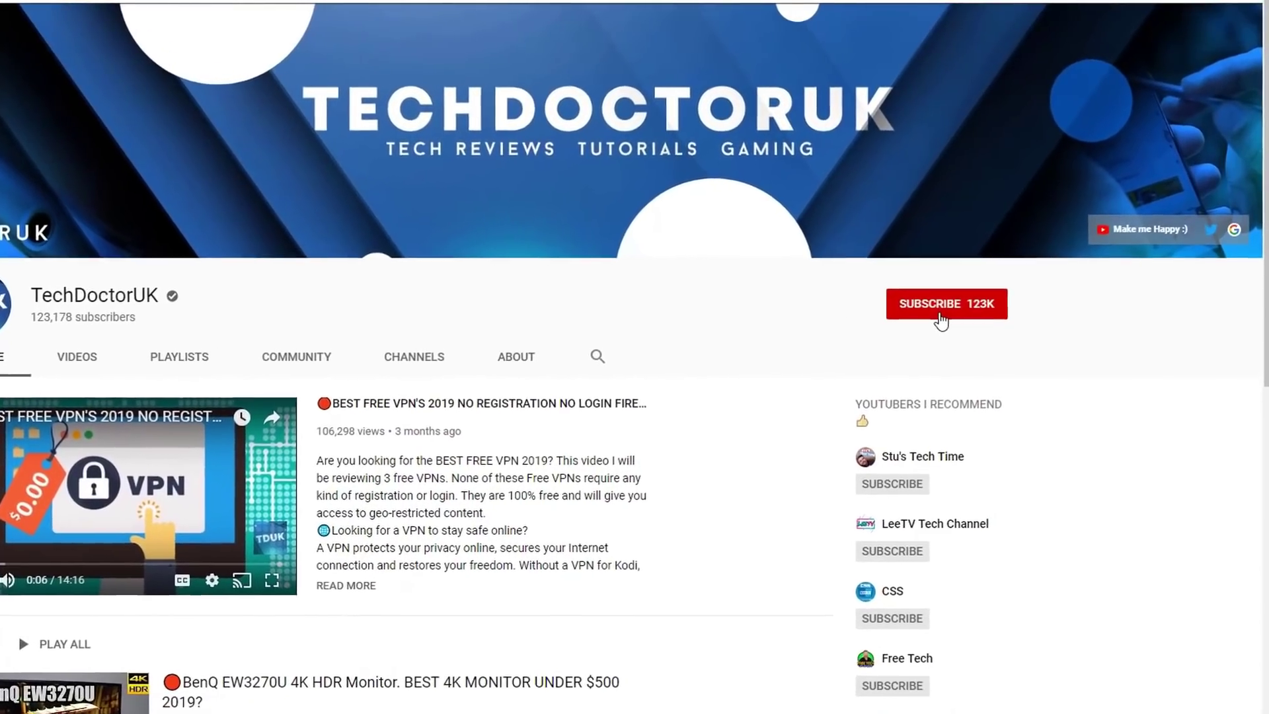
- Hit the red SUBSCRIBE button on the TechDoctorUK YouTube channel page
click(939, 317)
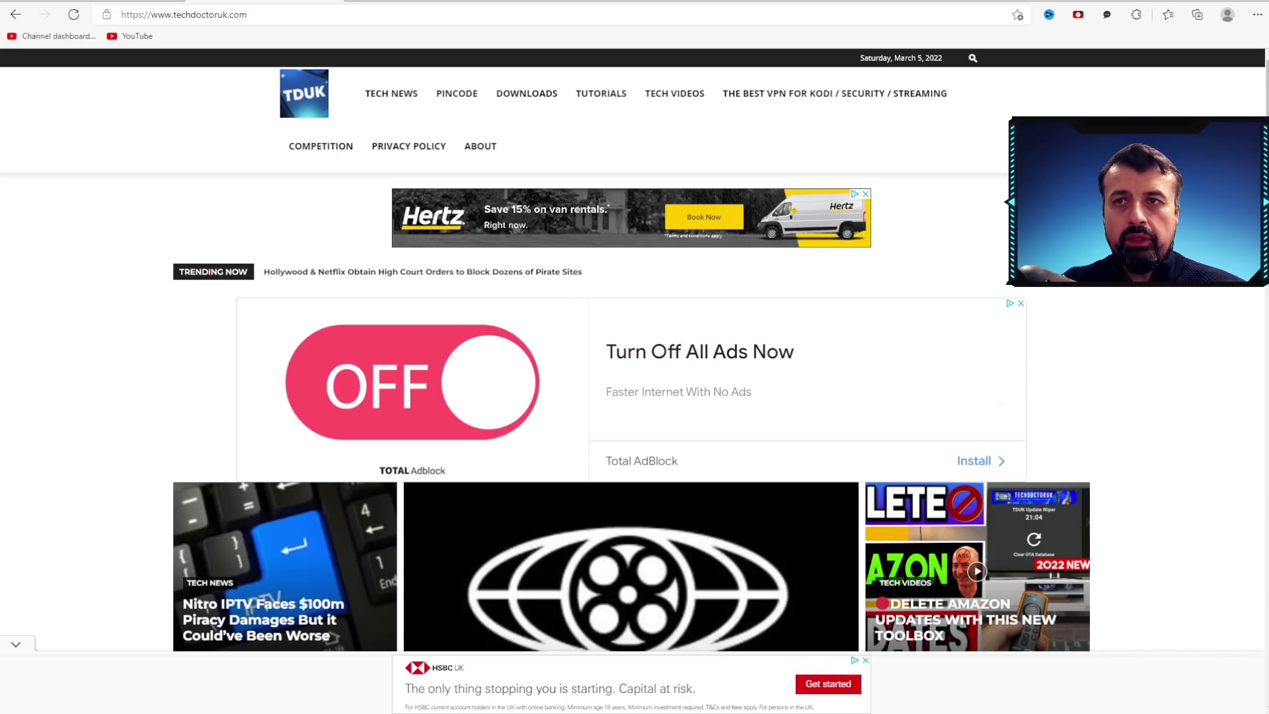
- Reach the Chrome Web Store through an address-bar search and search it for 'streamlocator'
click(233, 15)
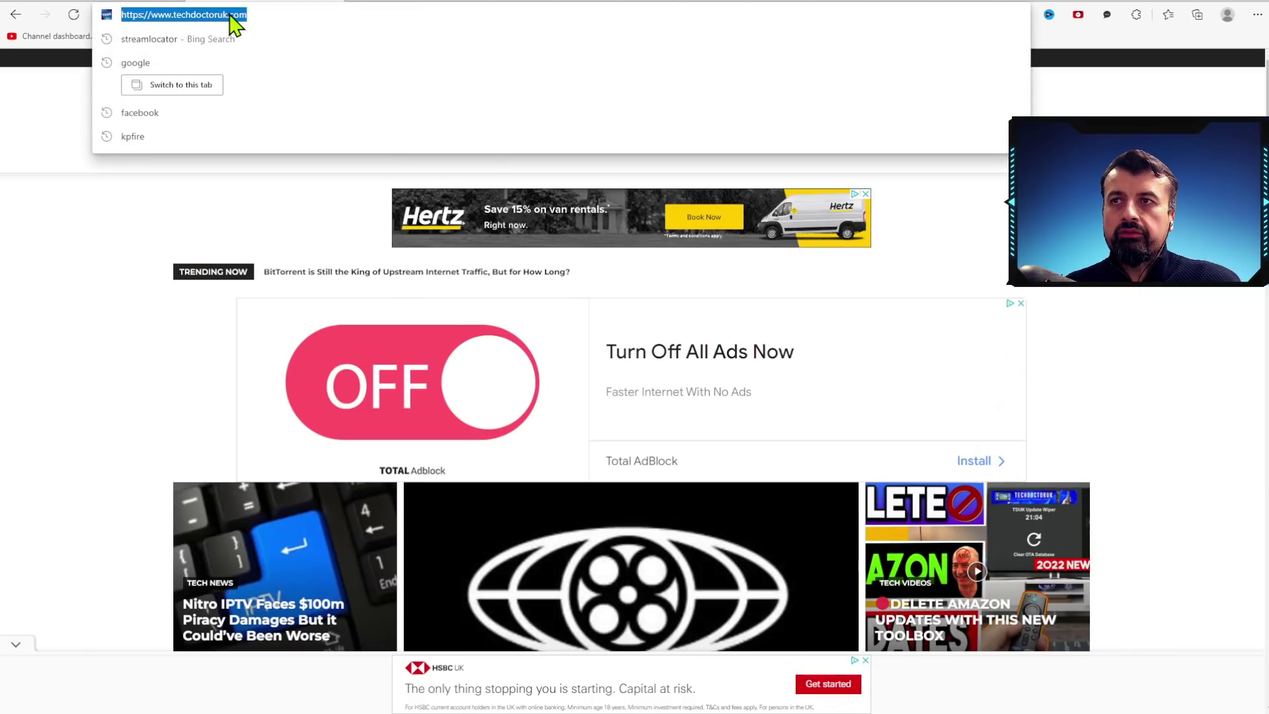
text(chrome store)
key(Return)
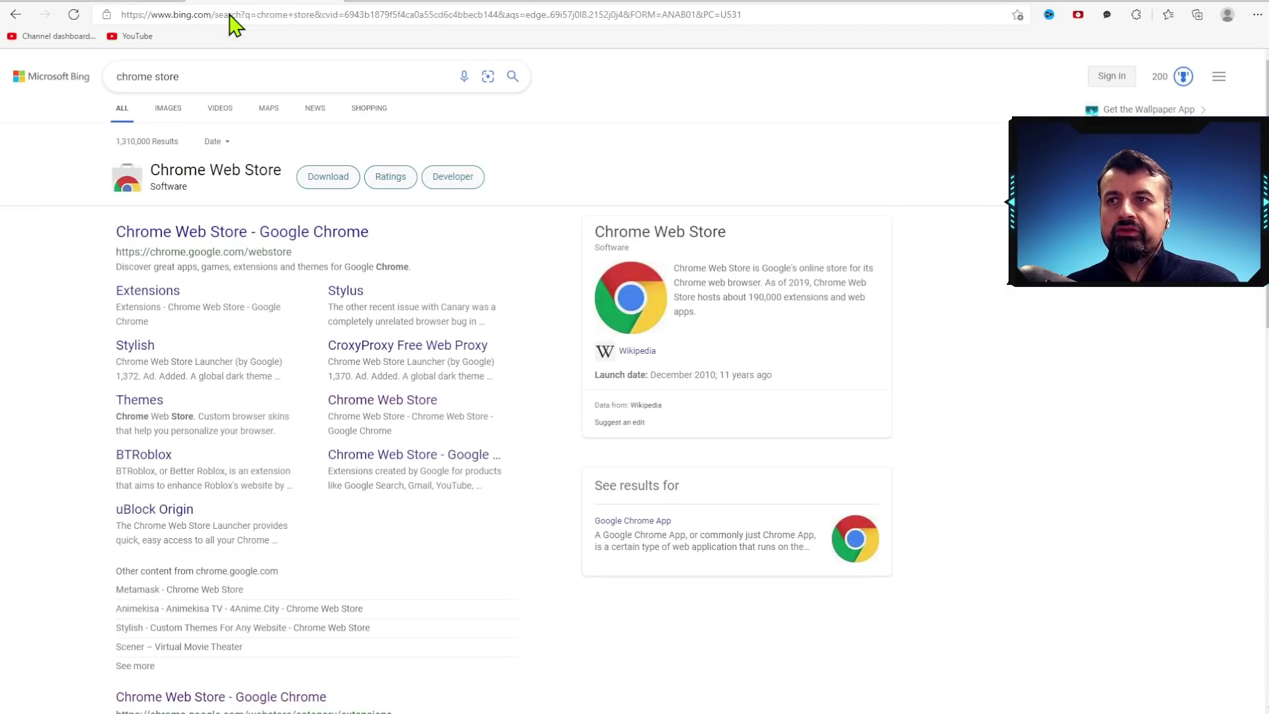
click(268, 233)
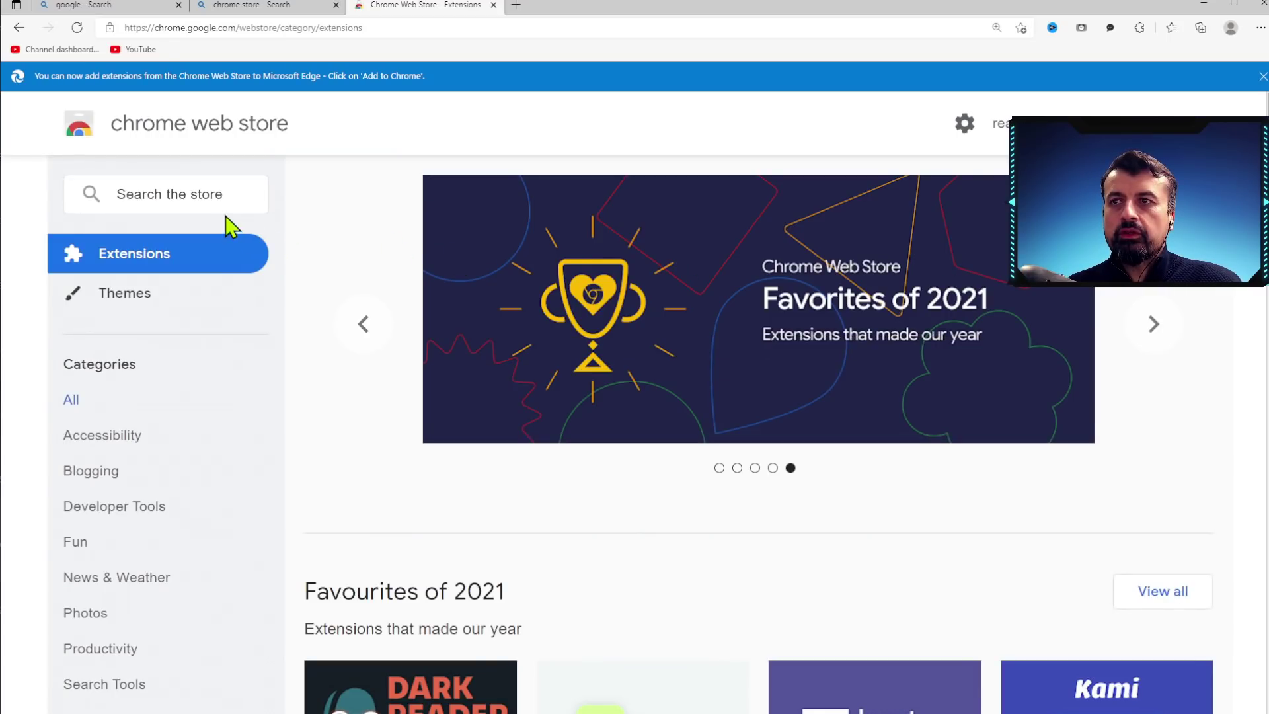
click(217, 199)
text(stre)
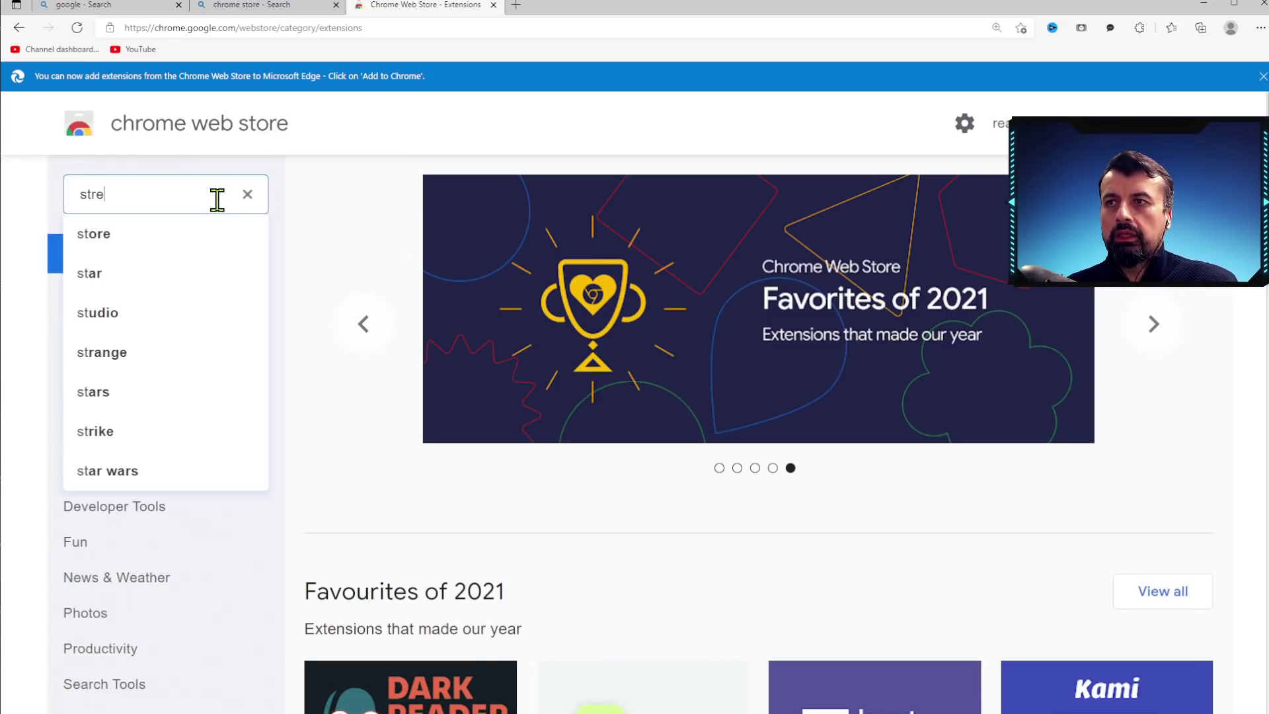
text(amloc)
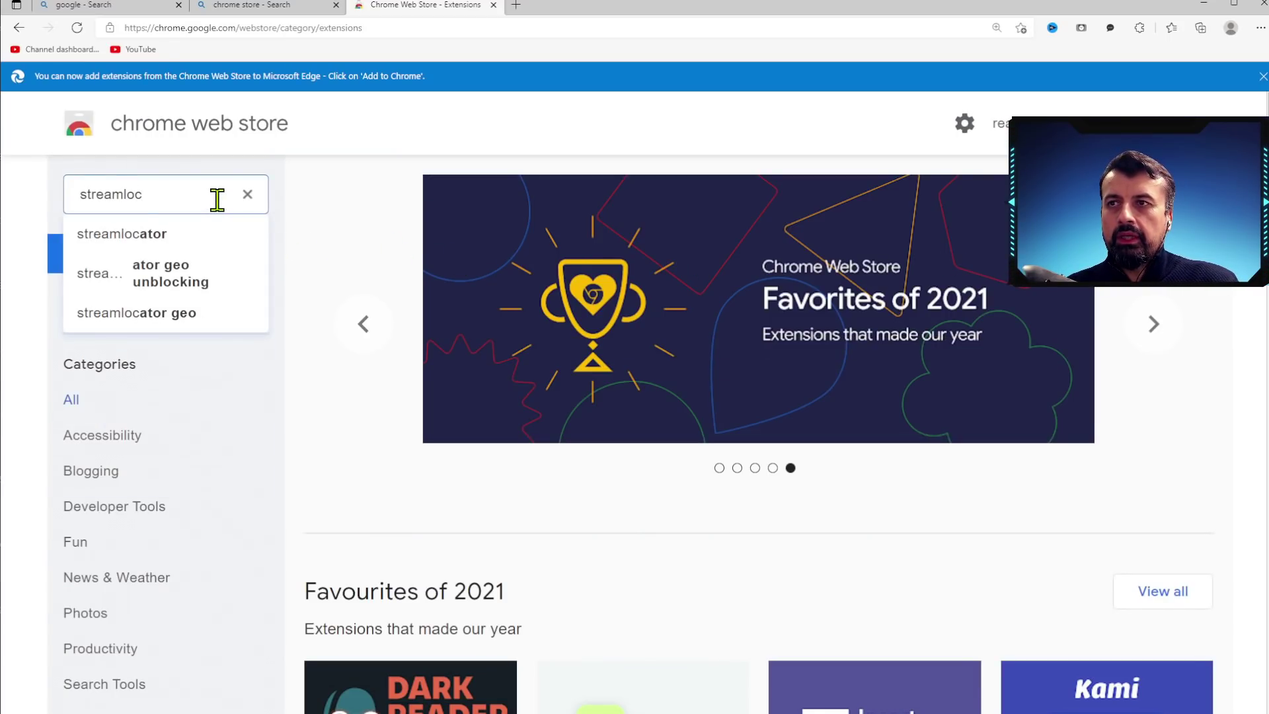
text(ator)
key(Return)
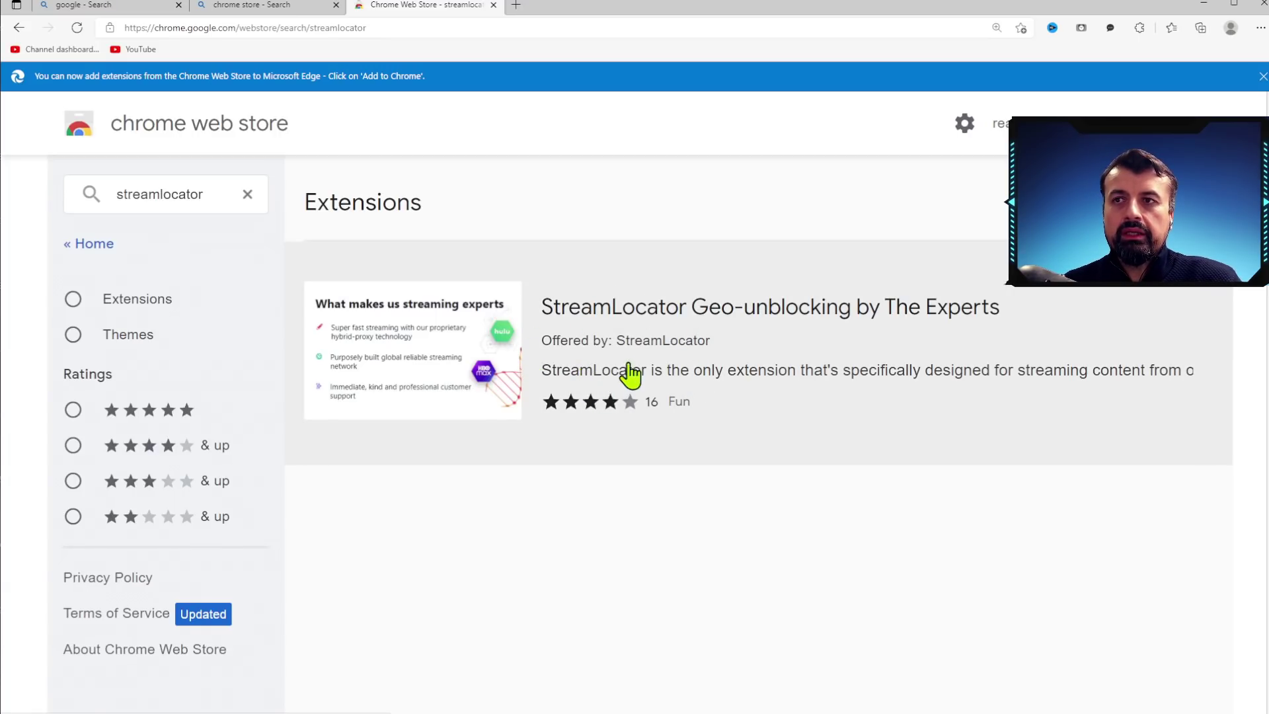
- Install StreamLocator Geo-unblocking with Add to Chrome and Add extension, then dismiss the notice
click(632, 327)
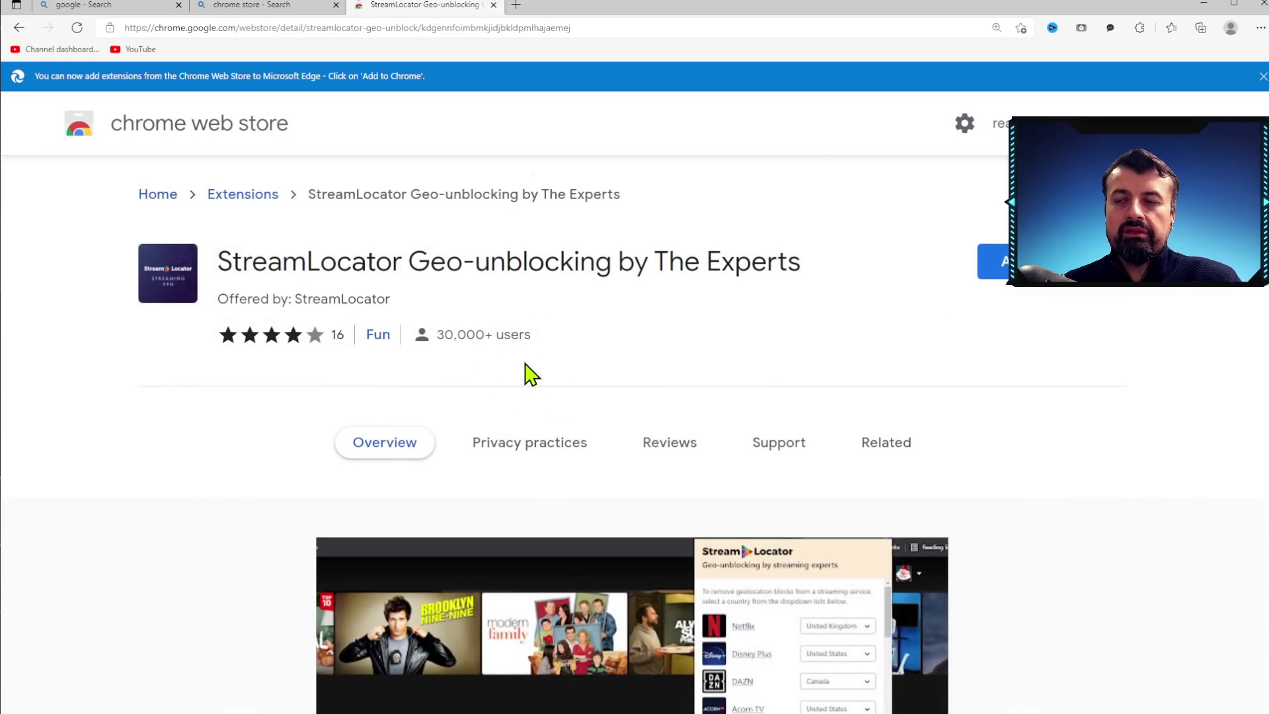
click(992, 286)
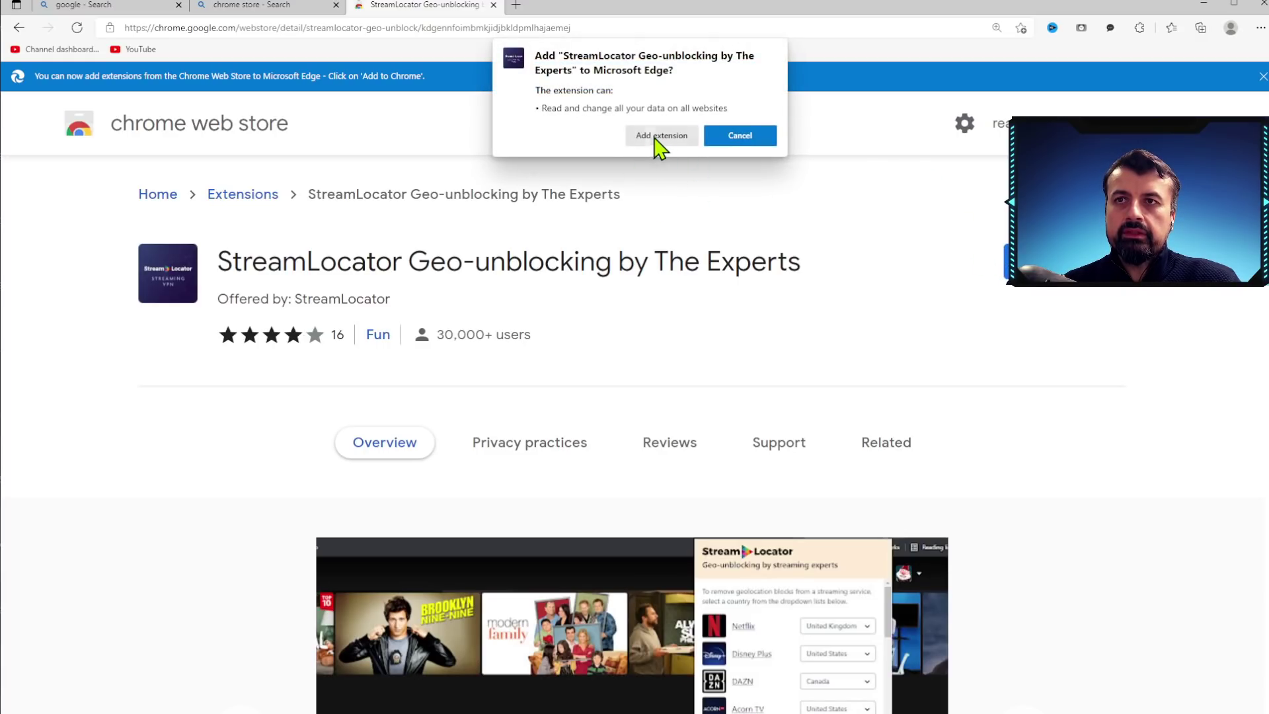
click(649, 136)
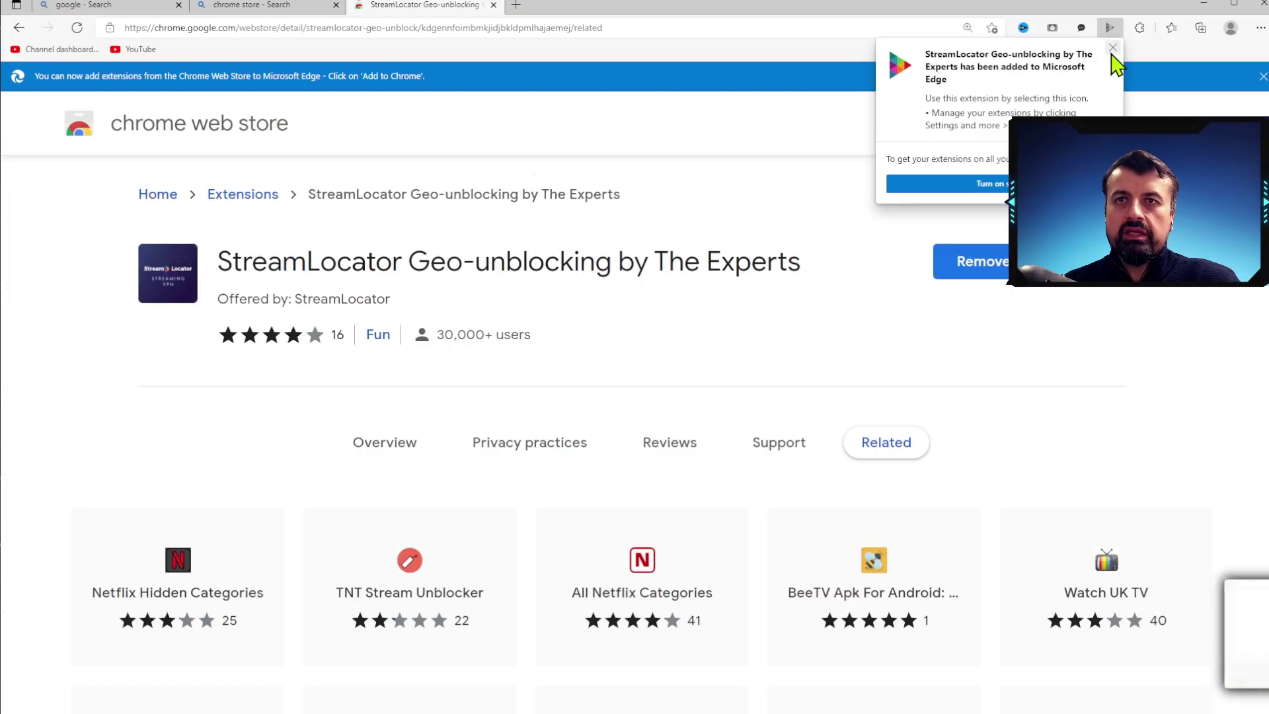
click(1111, 50)
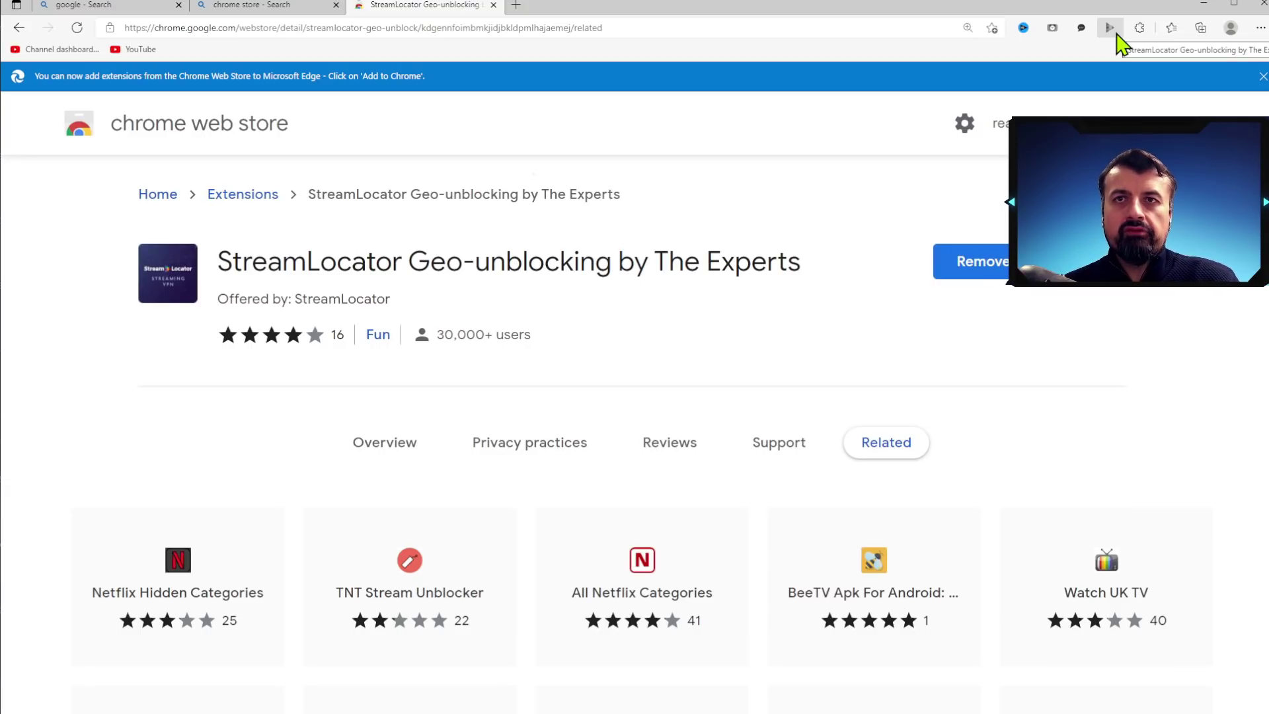
- Paste an email into the StreamLocator popup and START it to enable unblocking
click(1108, 29)
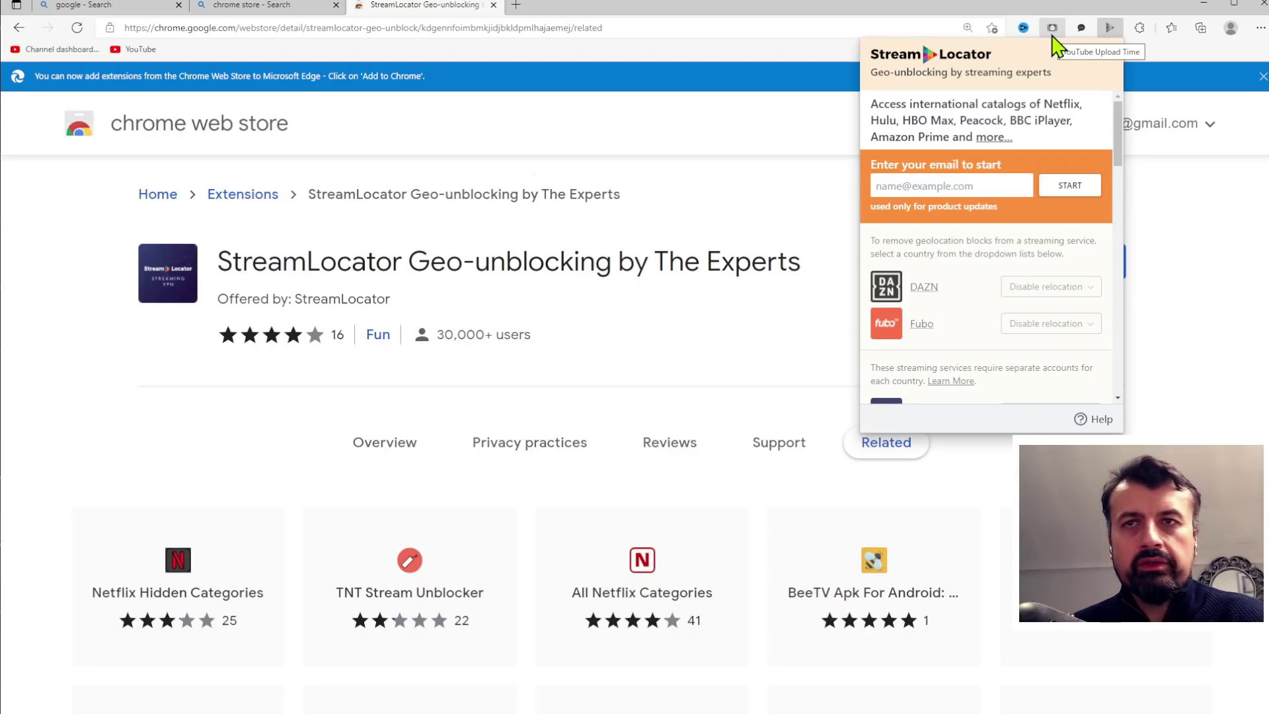
click(913, 189)
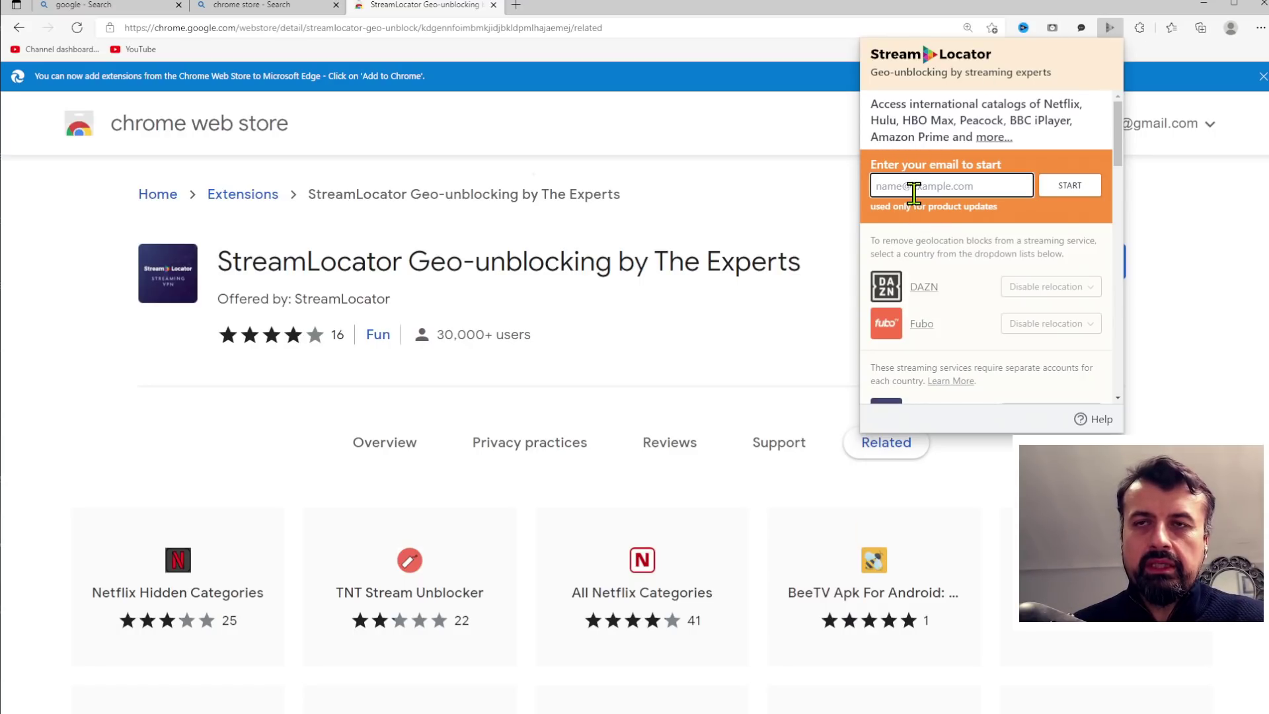
key(ctrl+v)
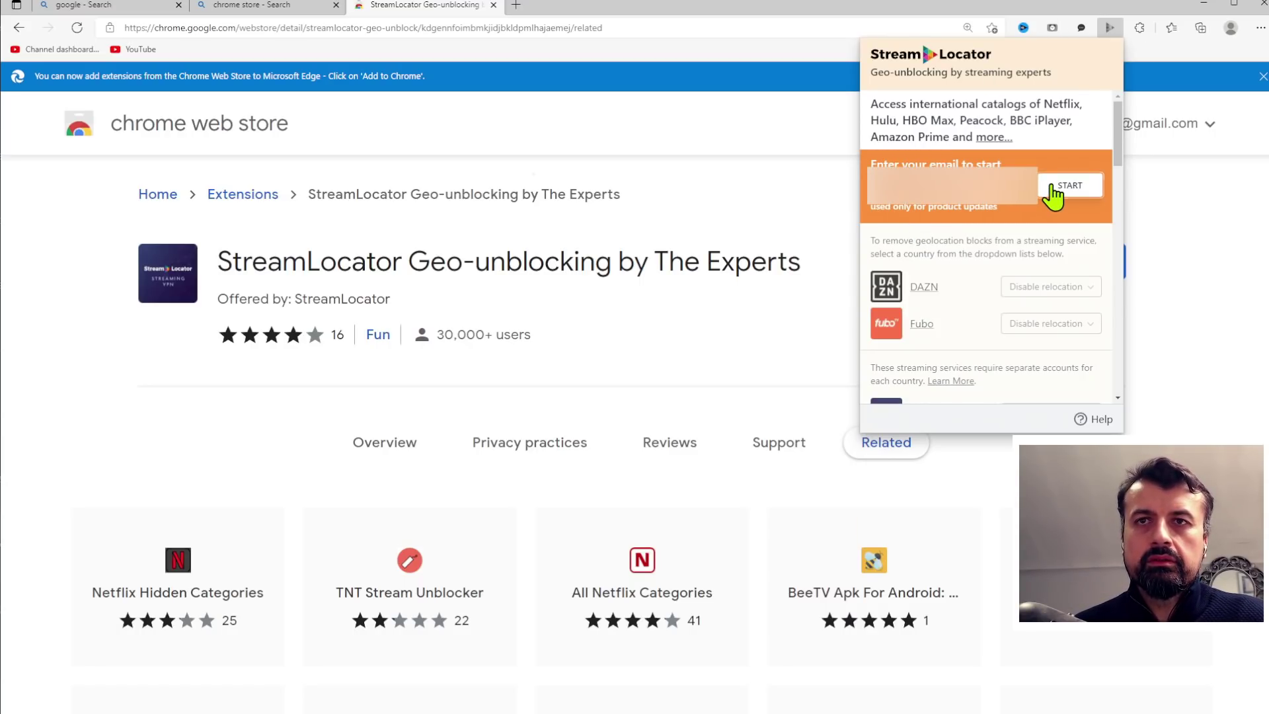
click(1054, 196)
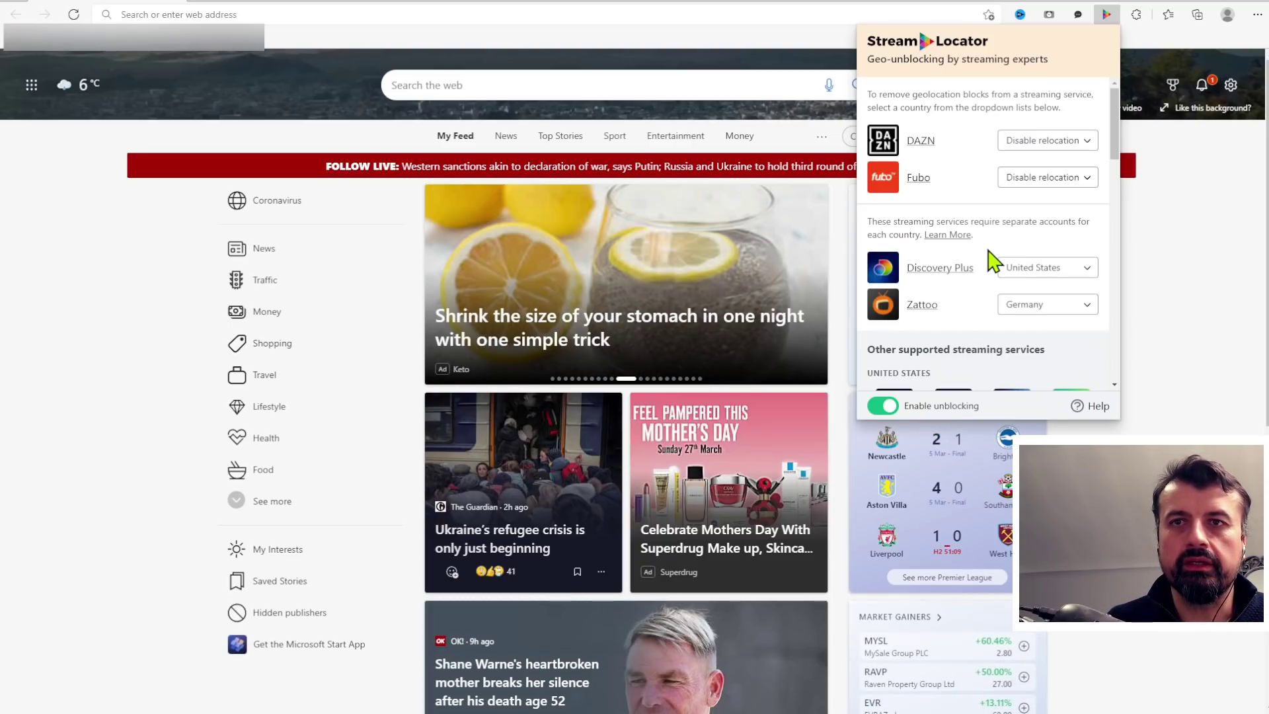
scroll(992, 261, down, 1)
scroll(977, 263, down, 1)
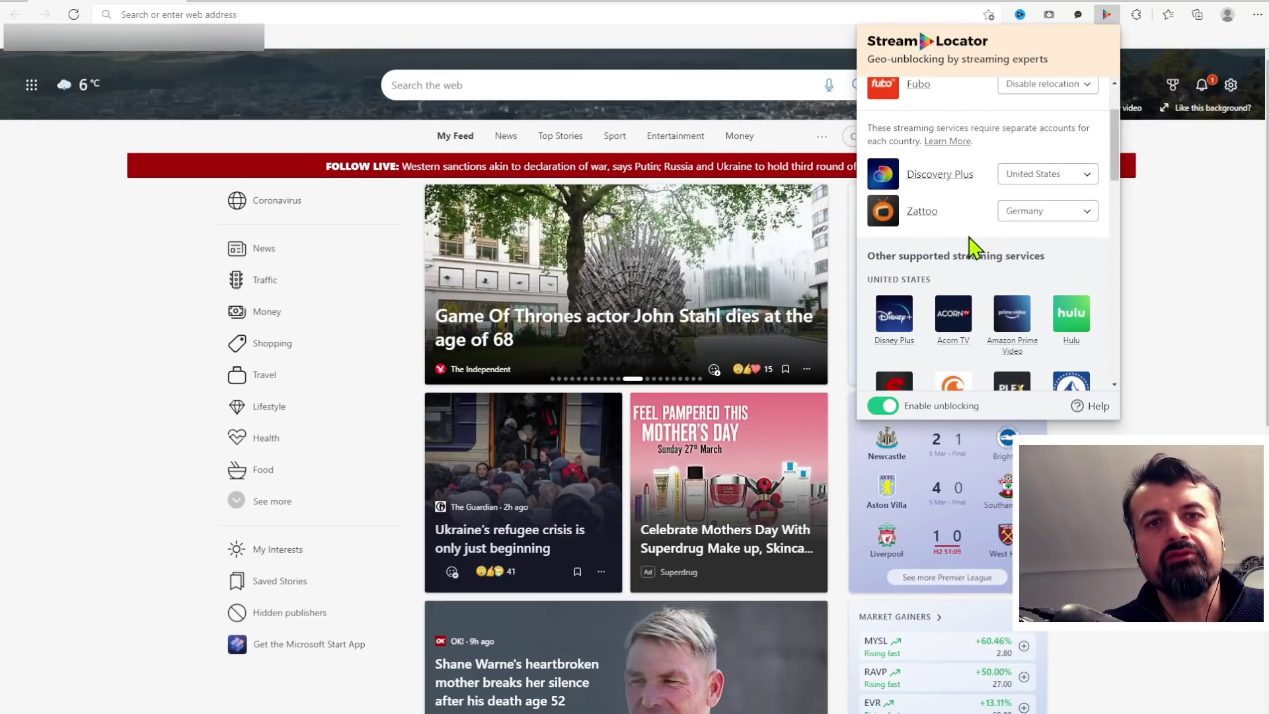
scroll(977, 233, down, 1)
scroll(976, 232, down, 1)
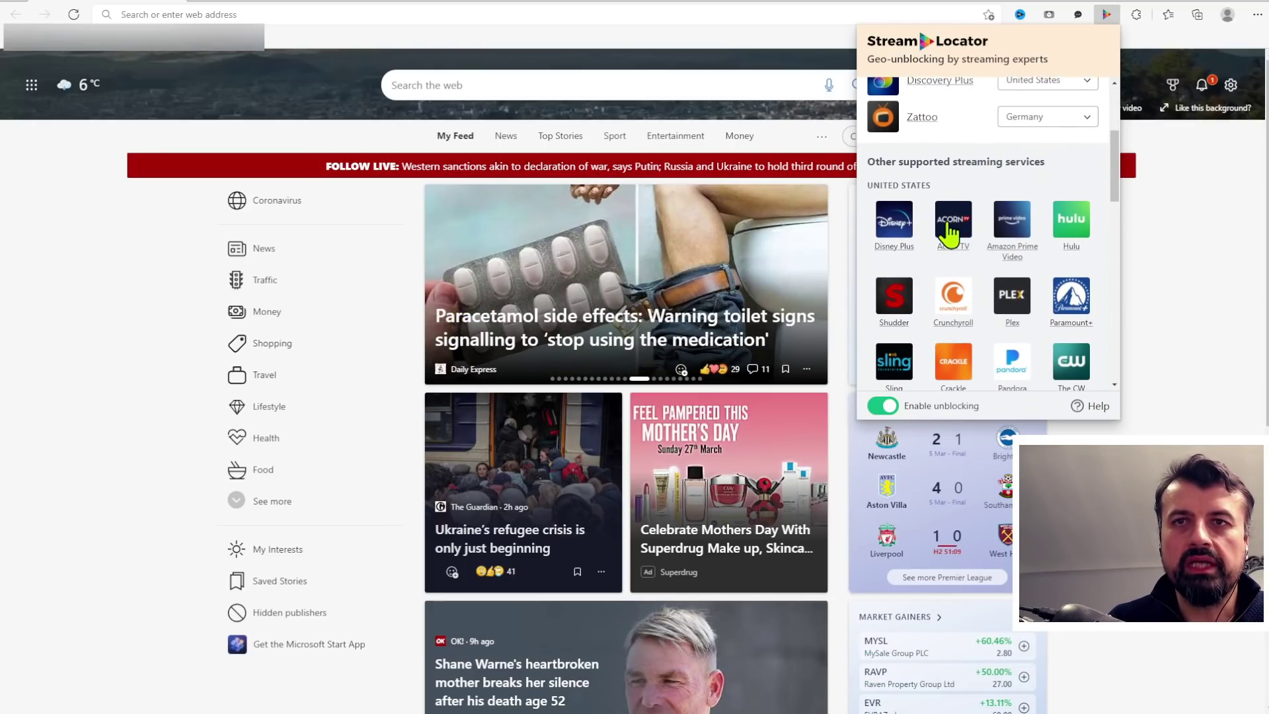
scroll(974, 268, down, 2)
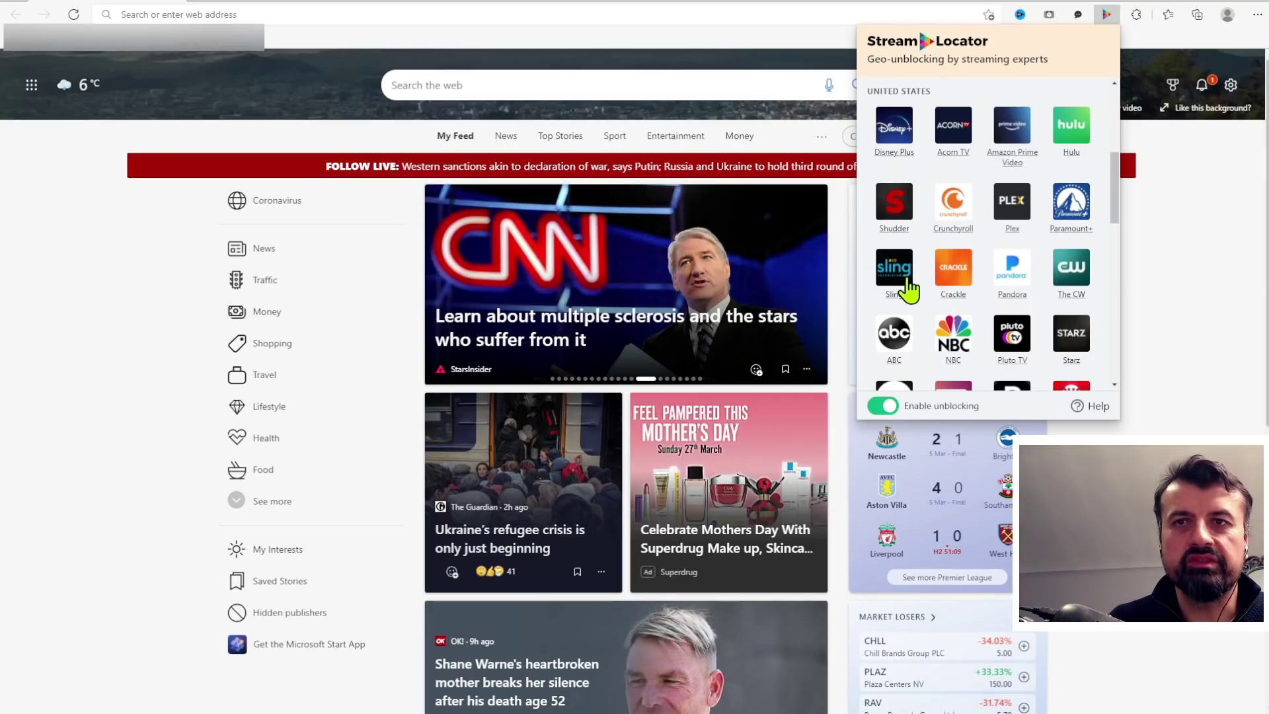
scroll(1021, 280, down, 1)
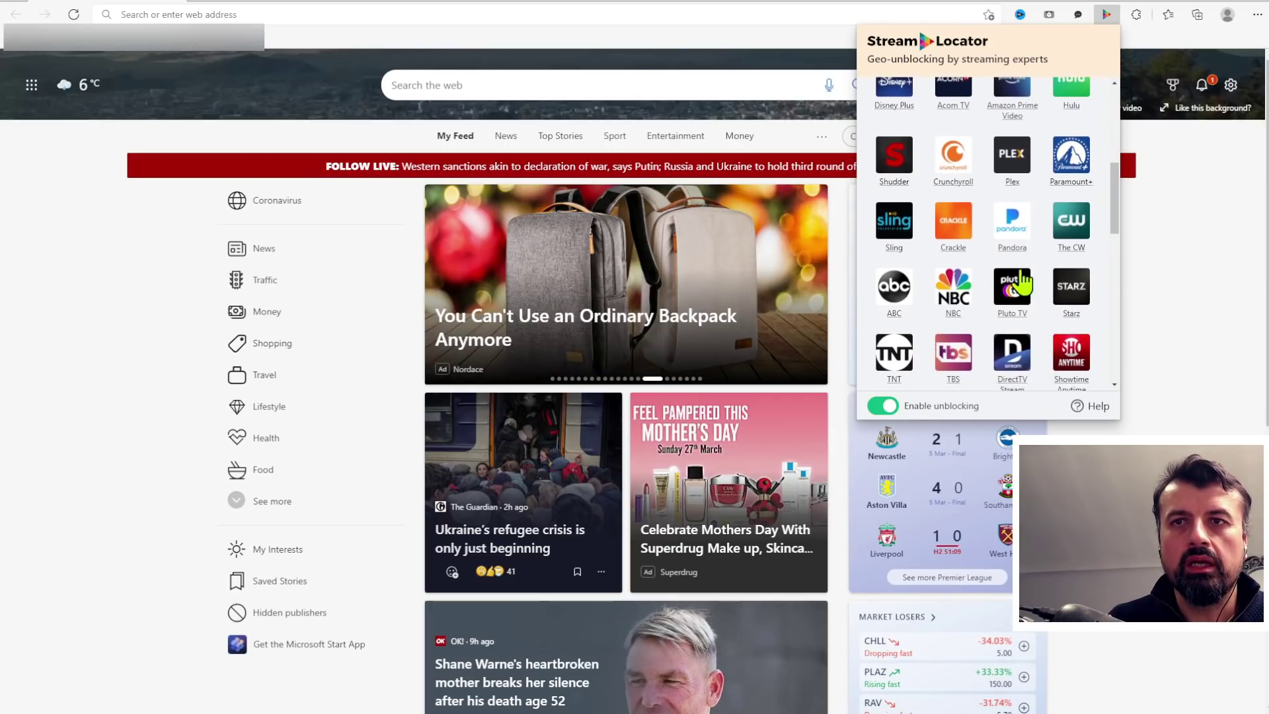
scroll(967, 281, down, 1)
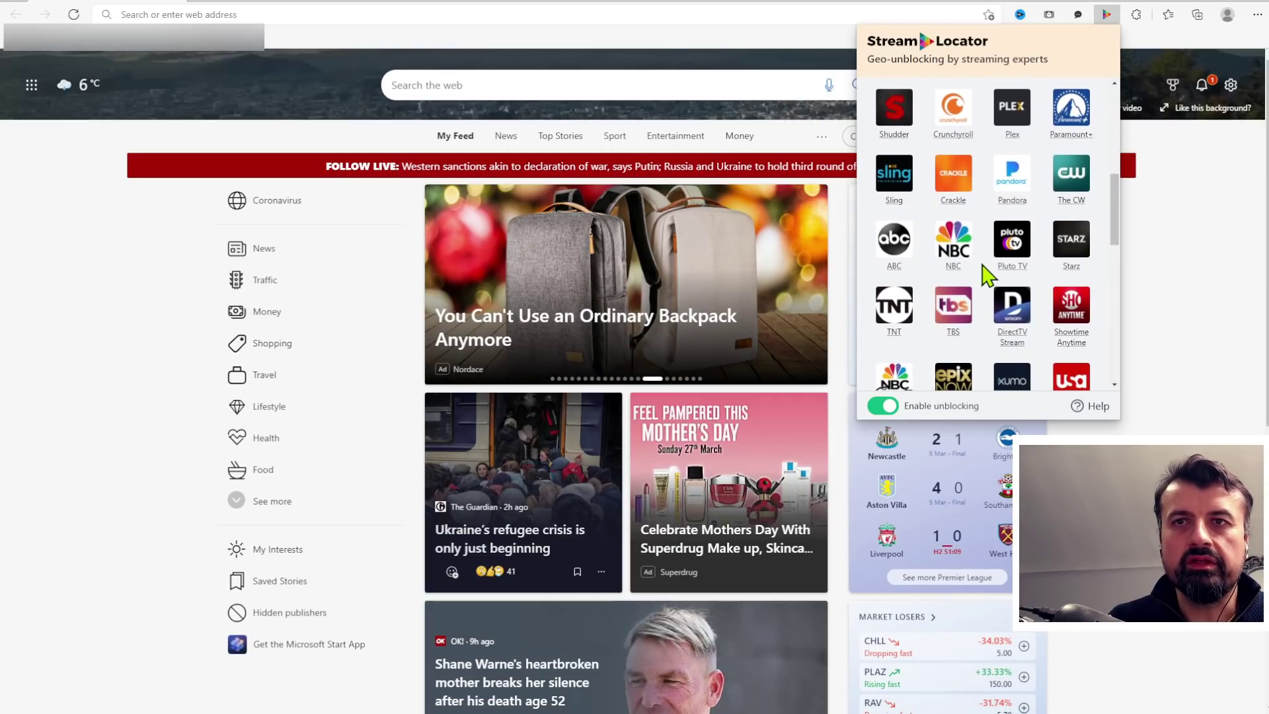
scroll(986, 276, up, 2)
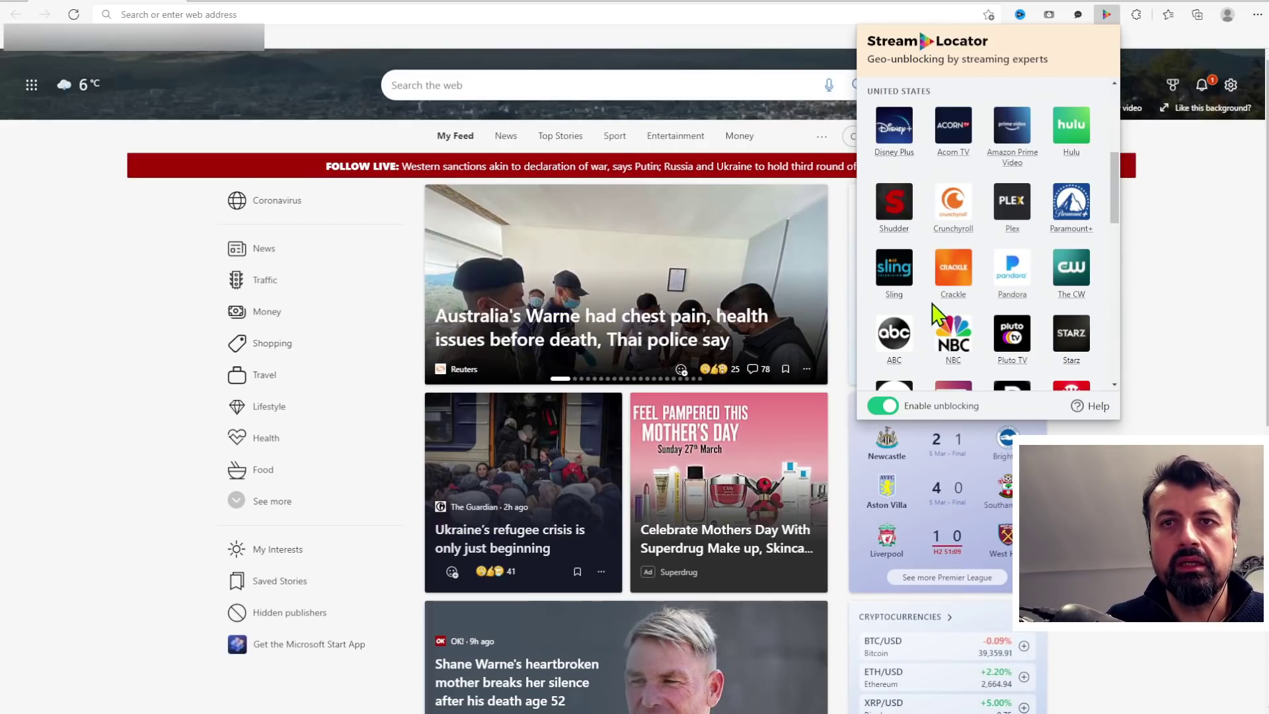
- Open Crackle from StreamLocator and try playing The Green Hornet from Action Movies
click(952, 278)
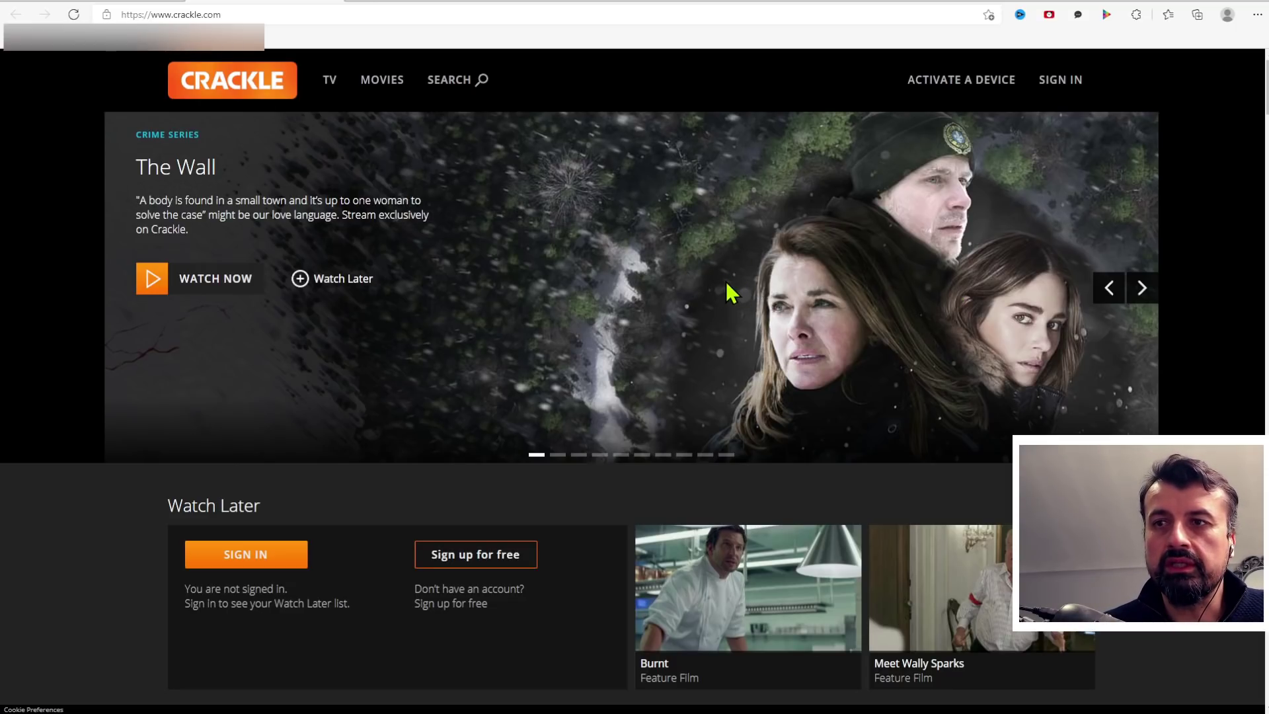
scroll(728, 290, down, 1)
scroll(728, 291, down, 1)
scroll(728, 290, down, 1)
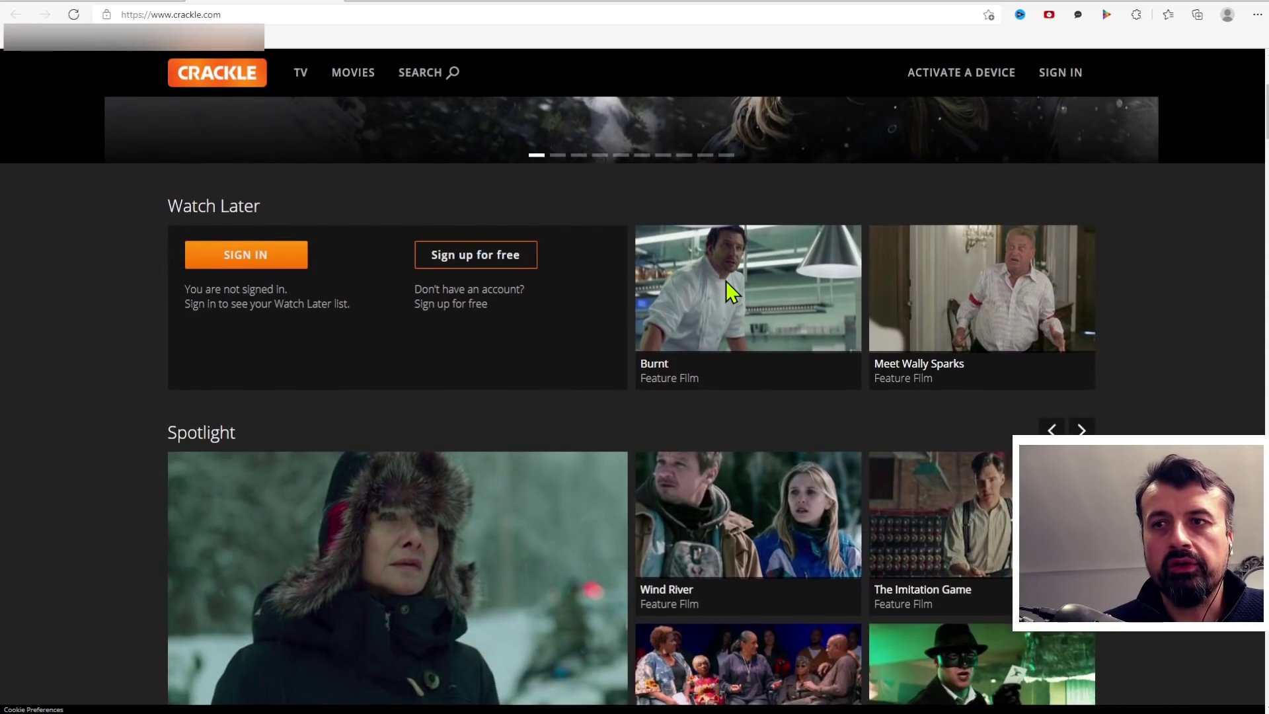
scroll(726, 281, down, 2)
scroll(725, 281, down, 1)
scroll(726, 281, down, 2)
scroll(726, 280, down, 1)
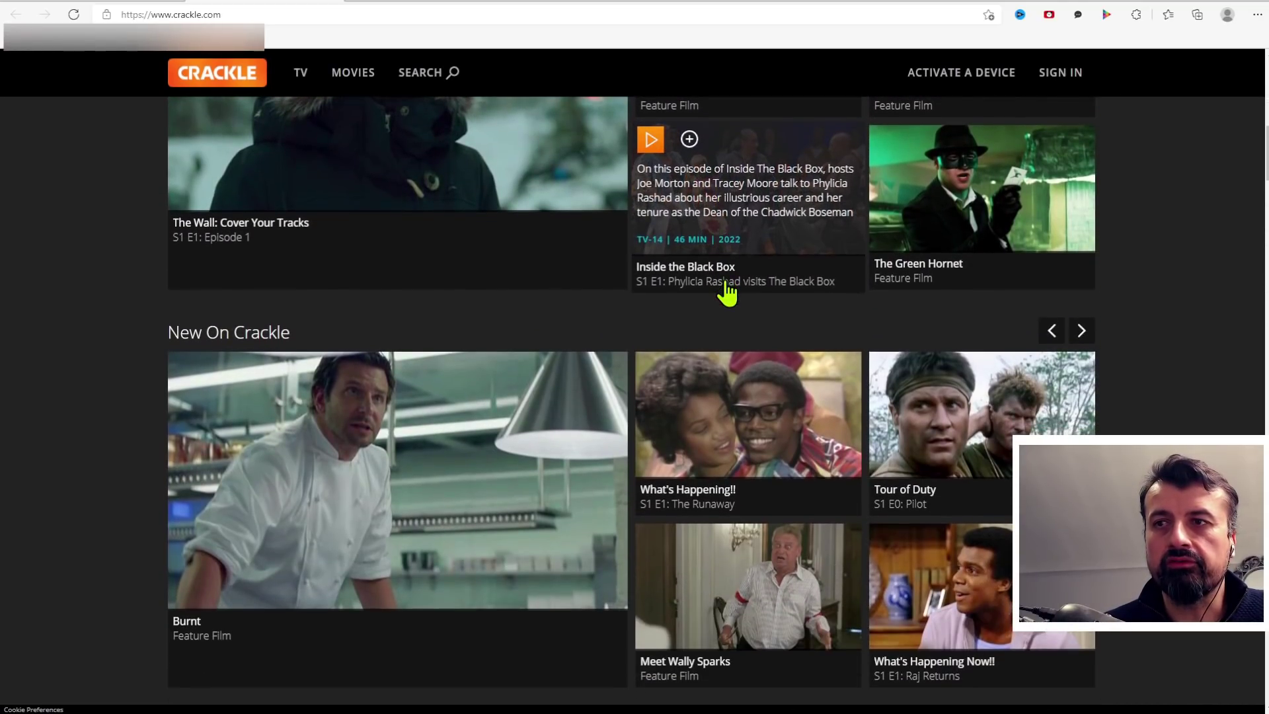
scroll(726, 280, down, 2)
scroll(726, 281, down, 2)
scroll(725, 280, down, 1)
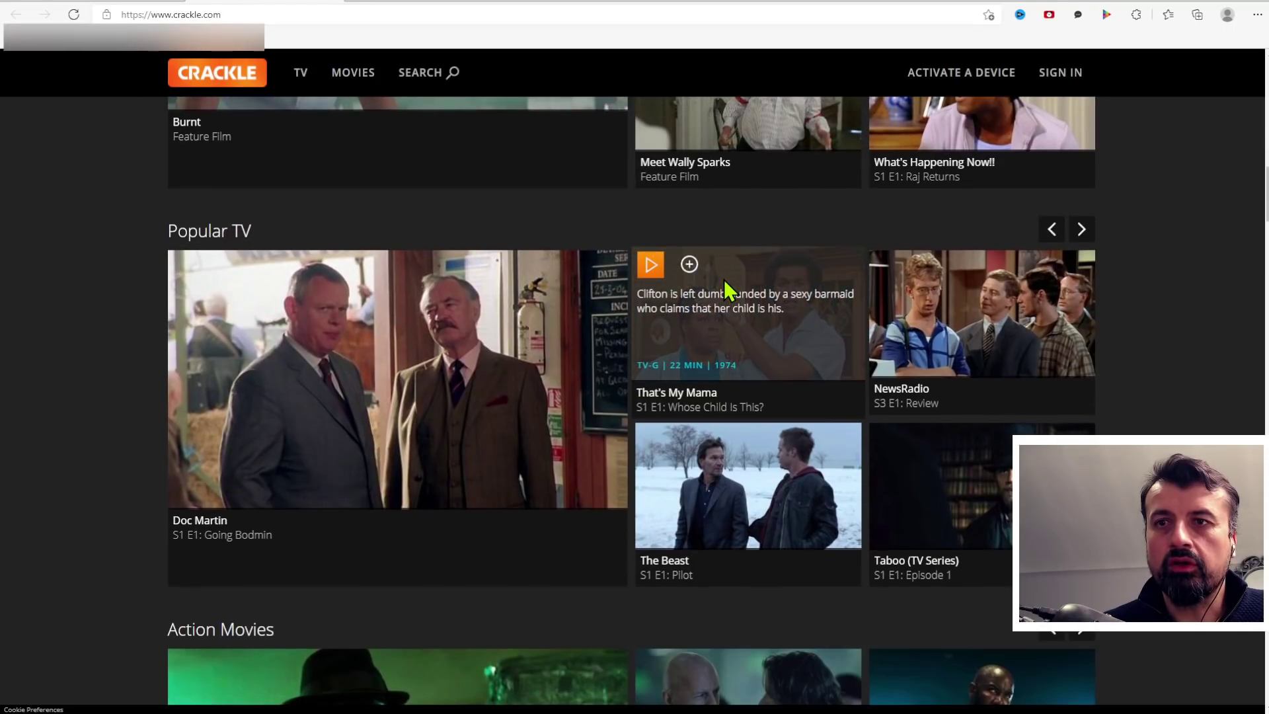
scroll(726, 291, down, 2)
scroll(726, 291, down, 1)
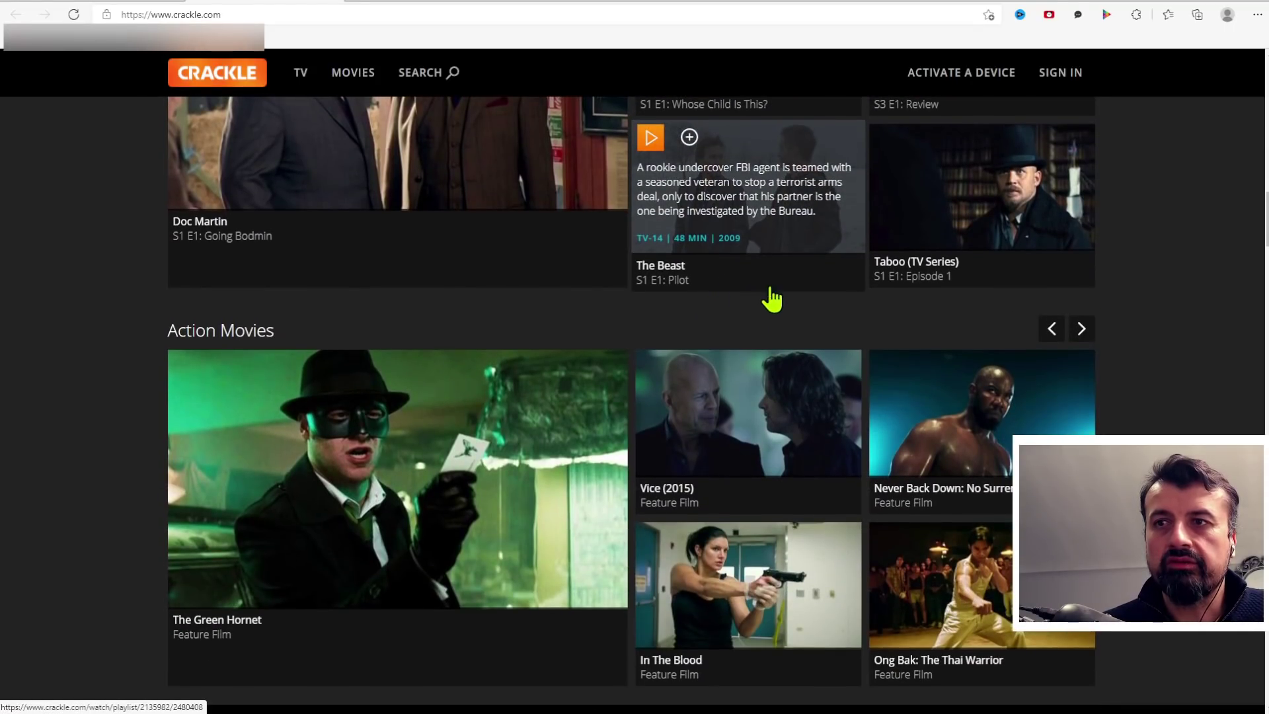
mouse_move(397, 466)
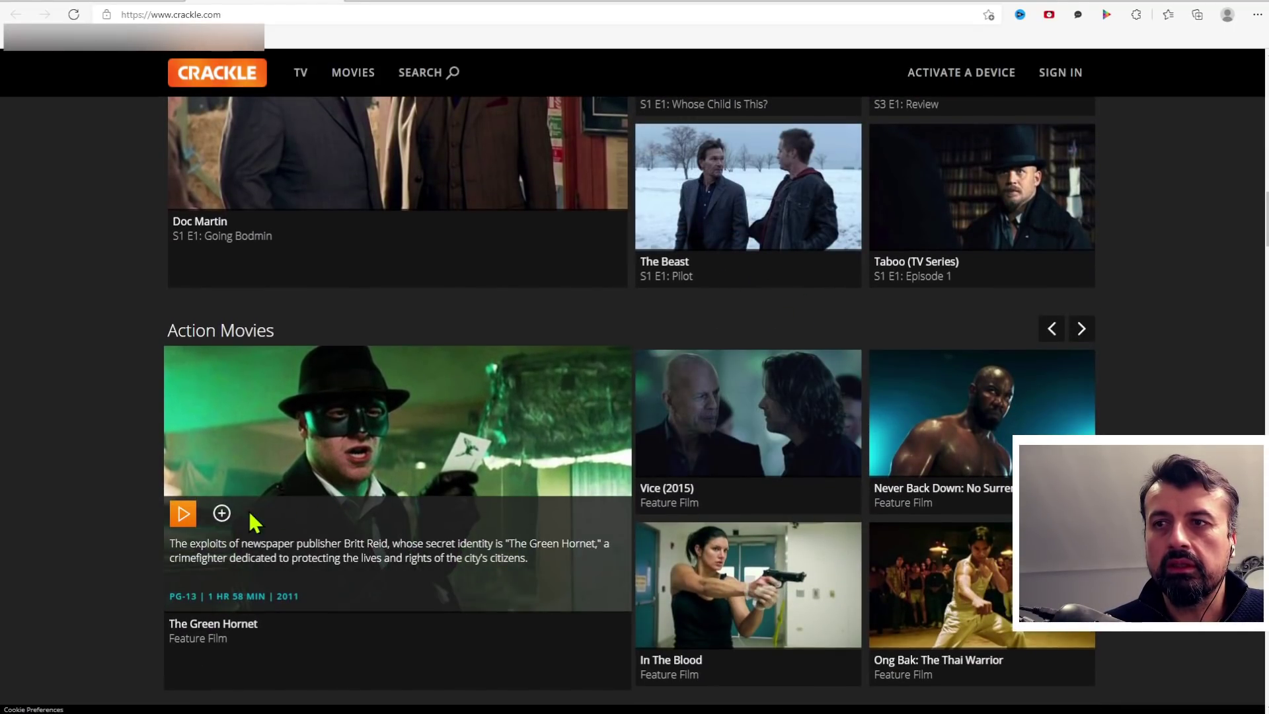
click(185, 522)
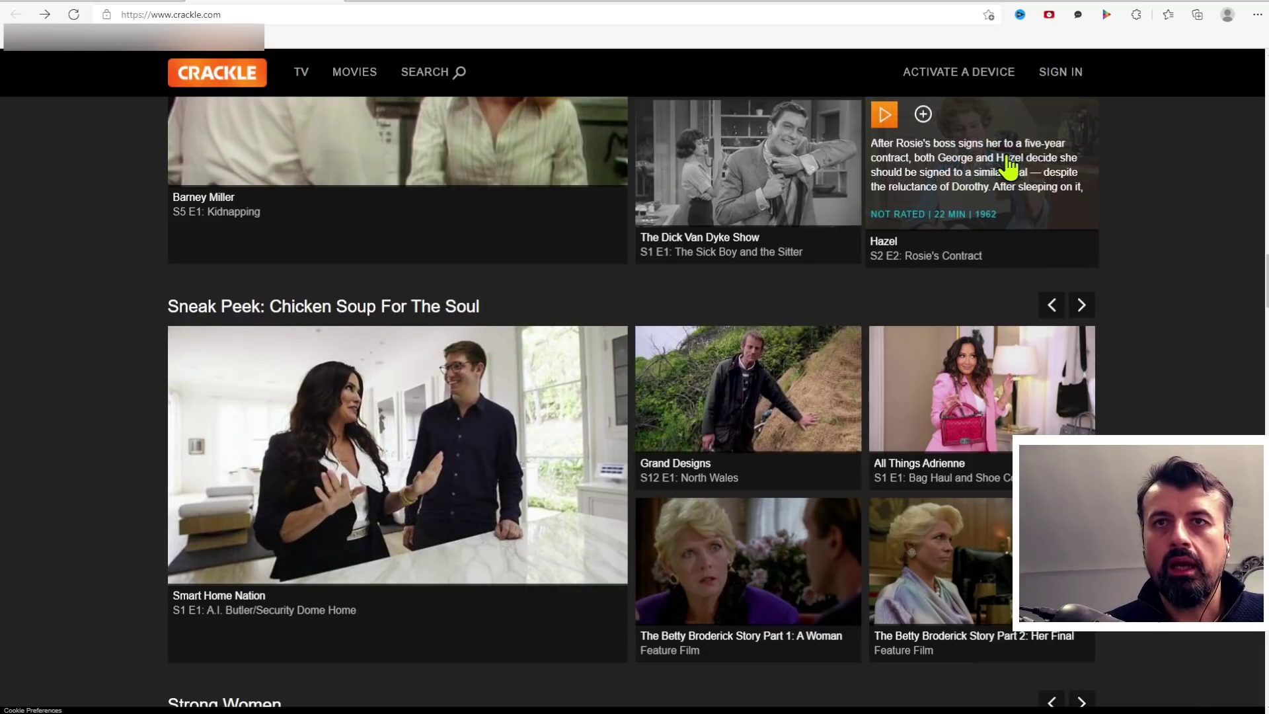
- Bring up the StreamLocator popup from the toolbar over the Crackle page
click(1106, 15)
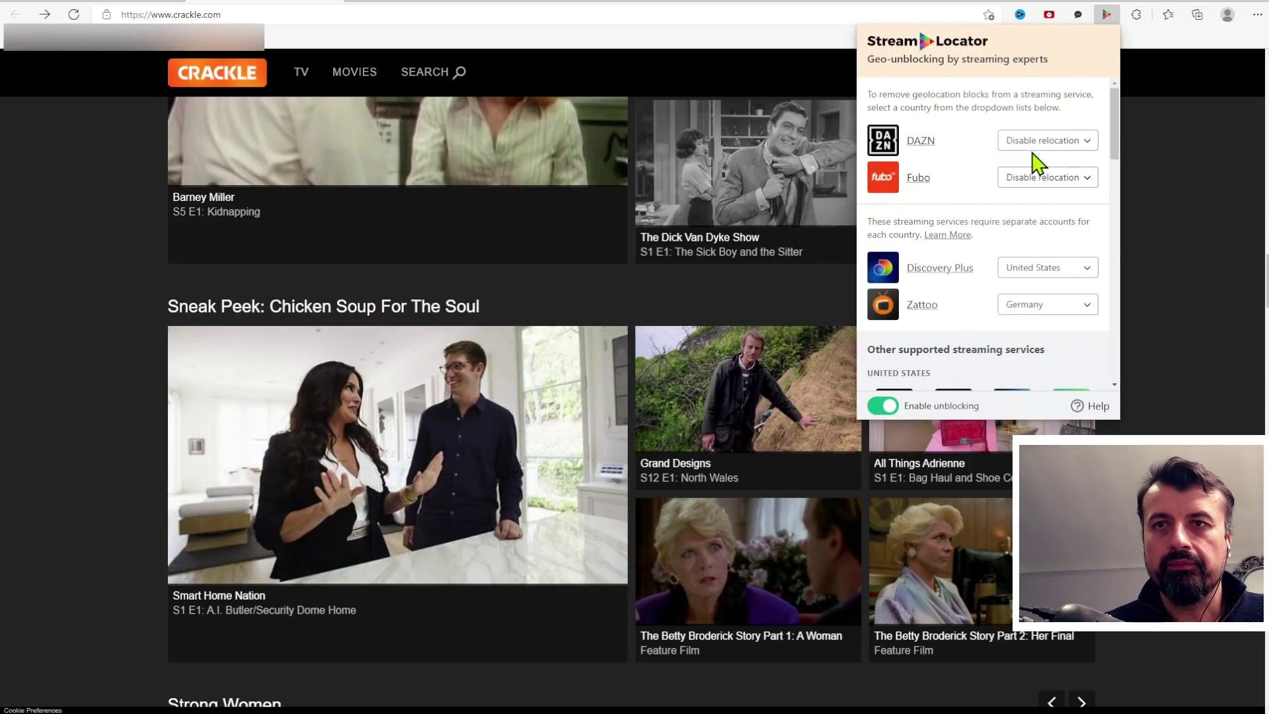
scroll(963, 205, down, 2)
scroll(958, 208, down, 1)
scroll(952, 206, down, 1)
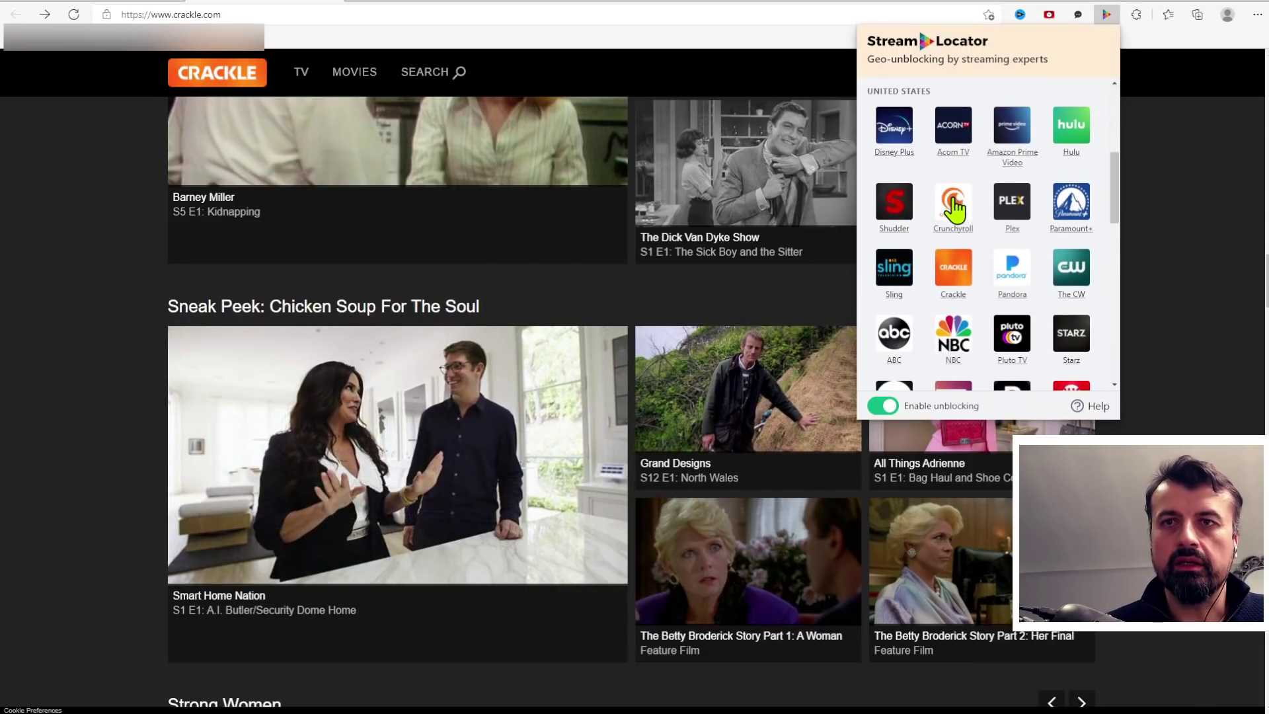
scroll(953, 207, down, 1)
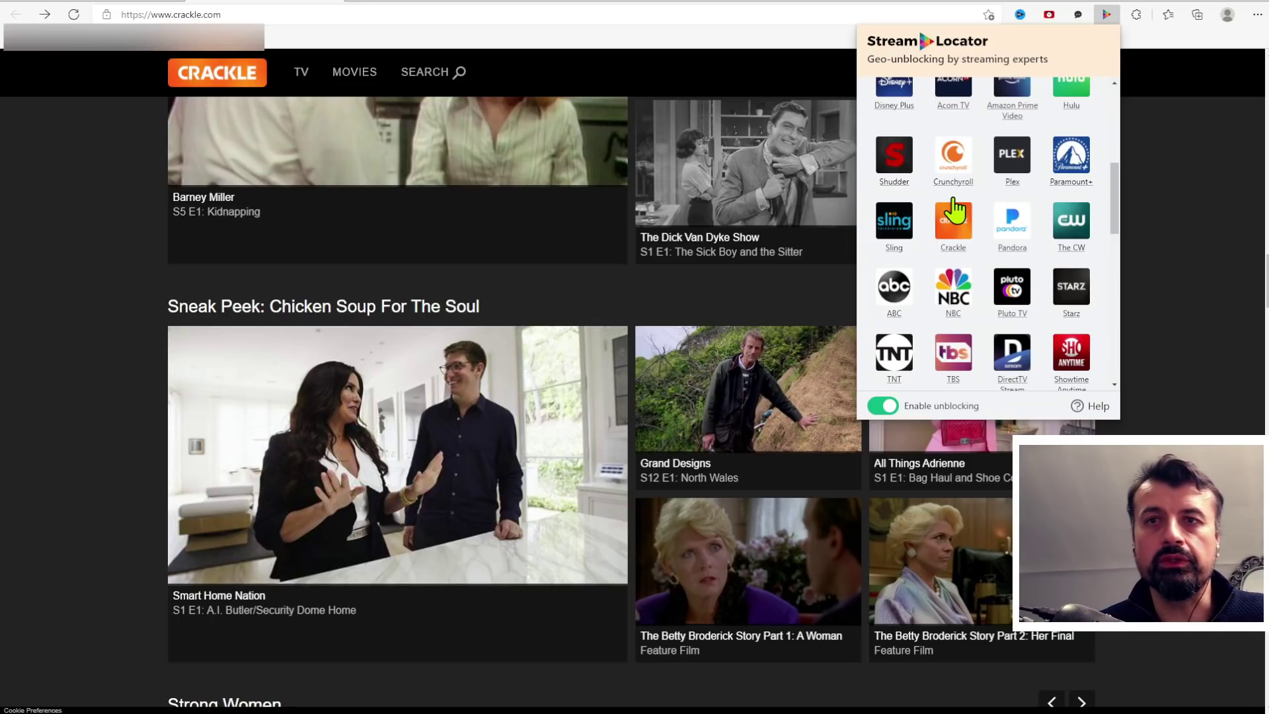
scroll(956, 208, down, 2)
scroll(1031, 248, down, 1)
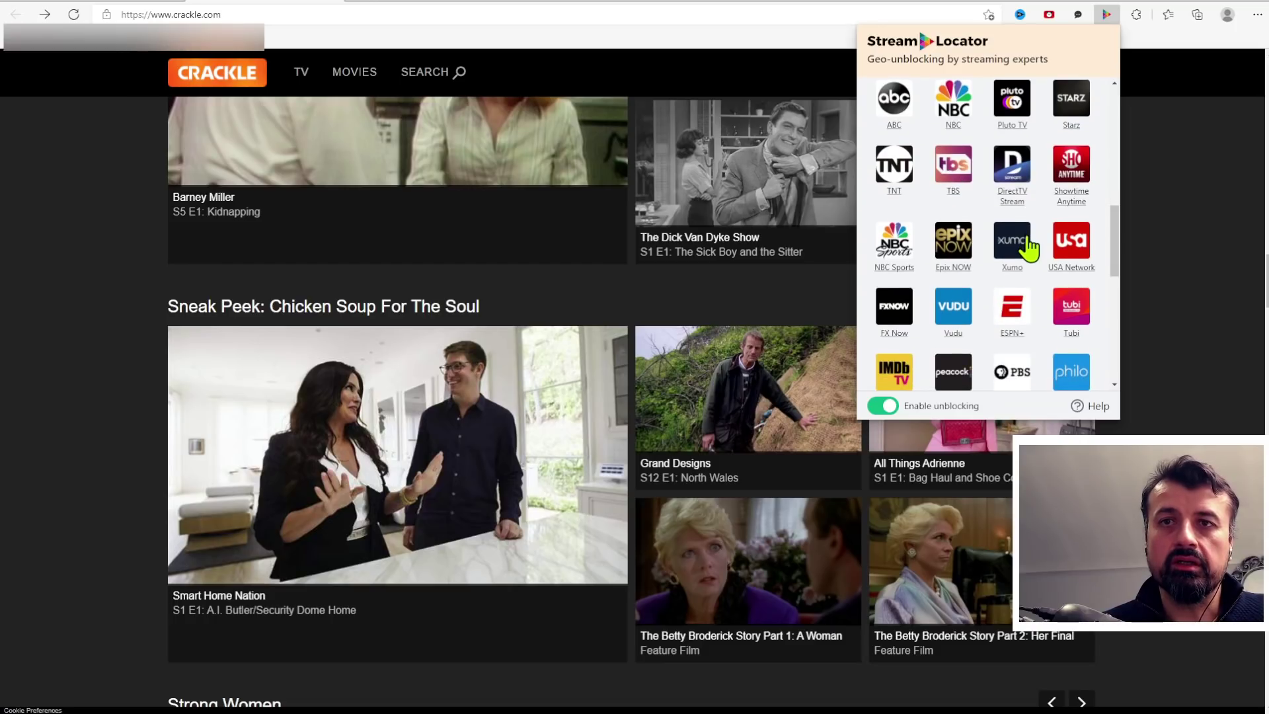
scroll(933, 256, down, 1)
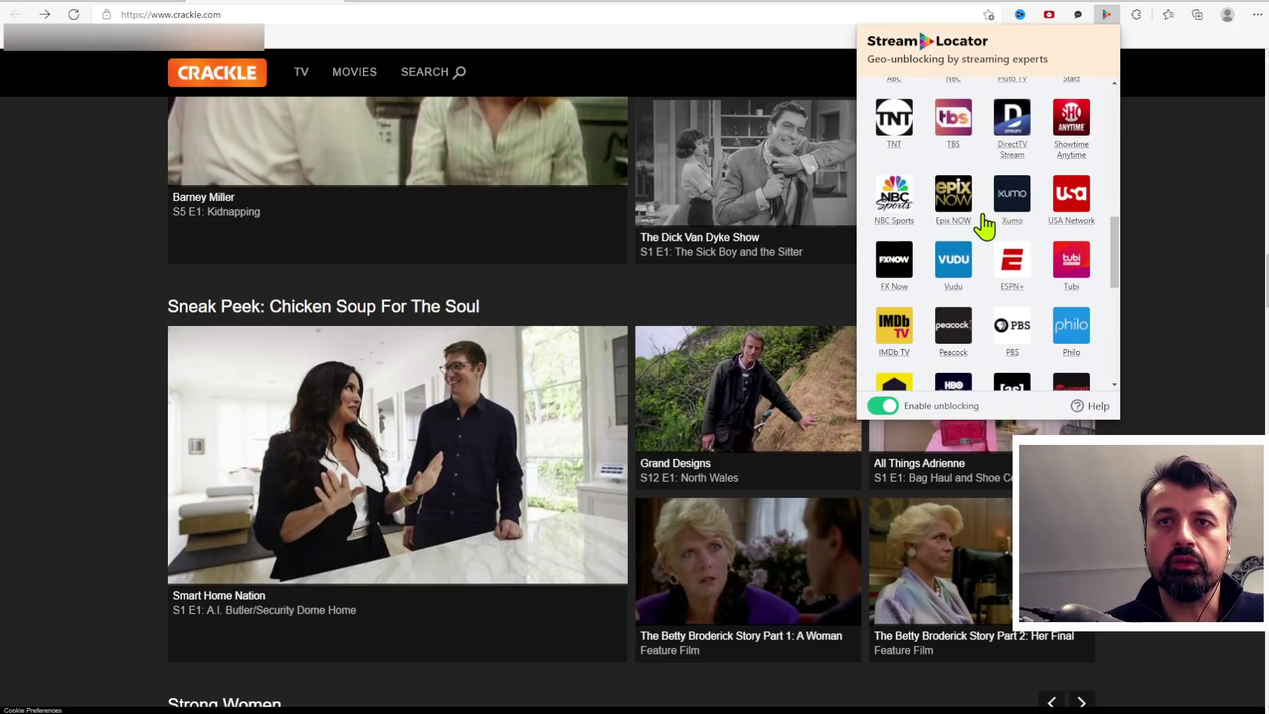
scroll(982, 227, down, 1)
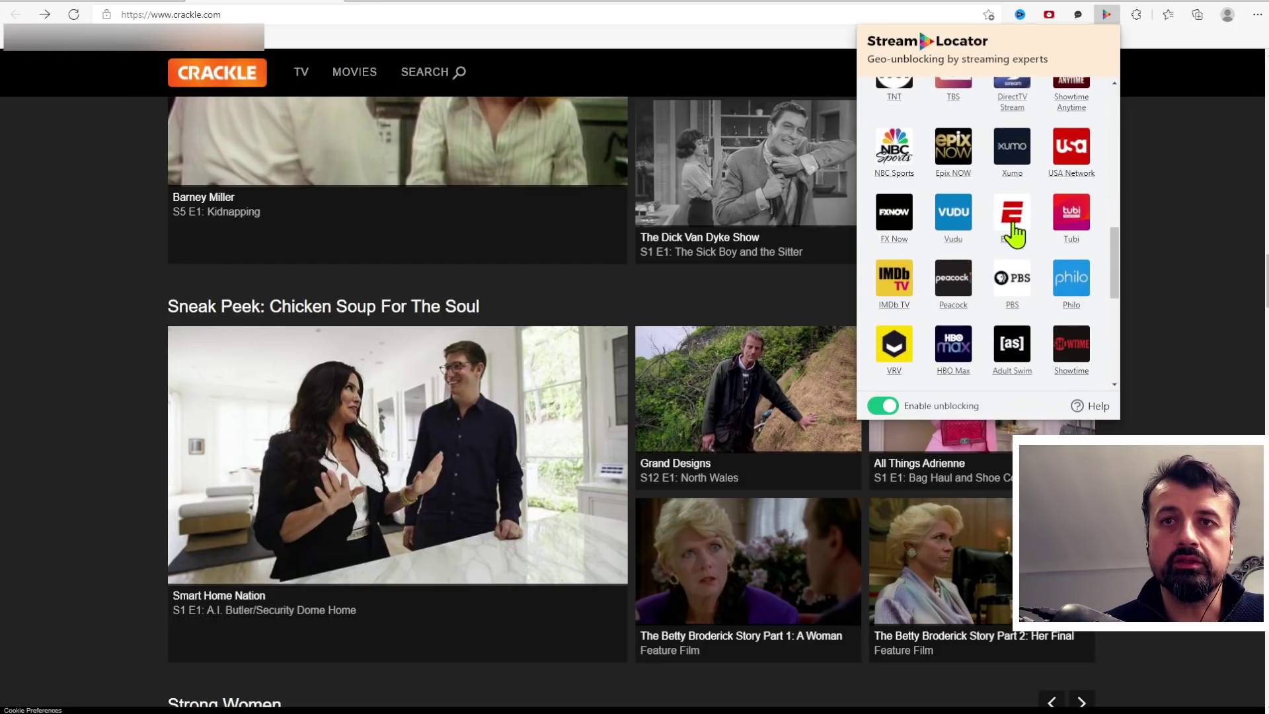
scroll(968, 239, down, 1)
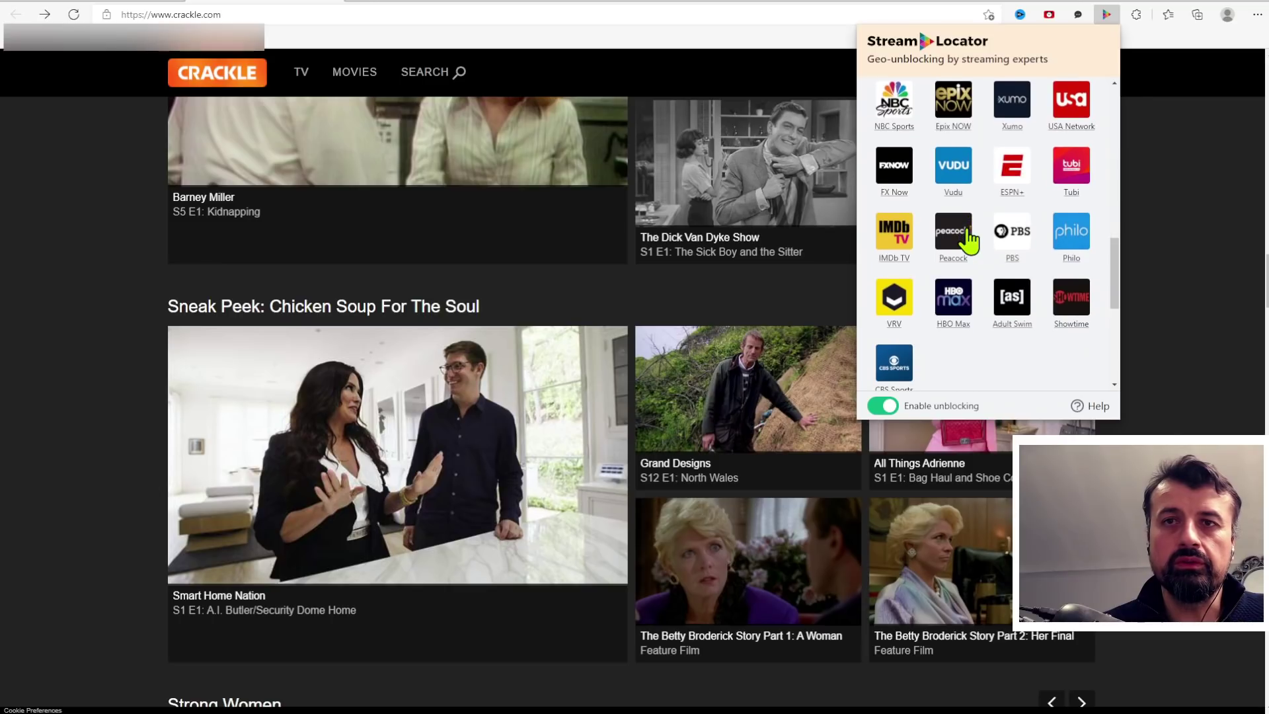
scroll(968, 240, down, 1)
scroll(969, 240, down, 1)
scroll(970, 239, down, 1)
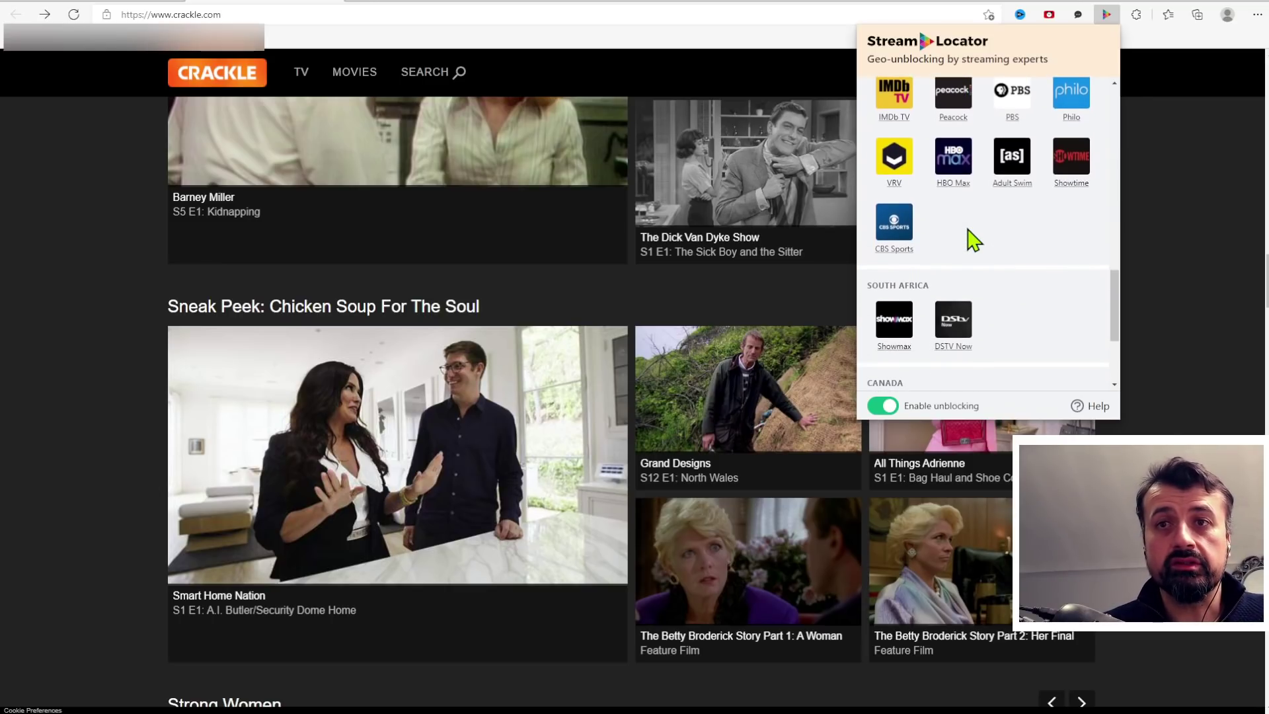
scroll(971, 240, down, 1)
scroll(971, 240, down, 1)
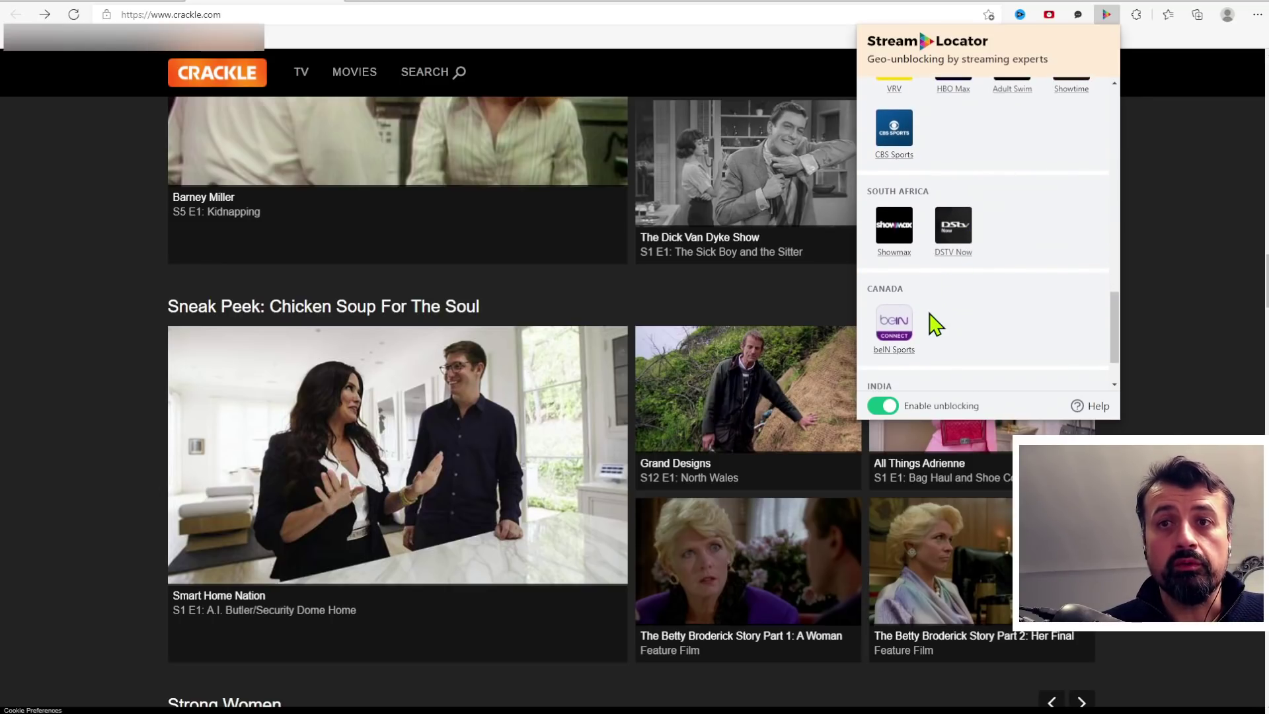
scroll(936, 323, down, 1)
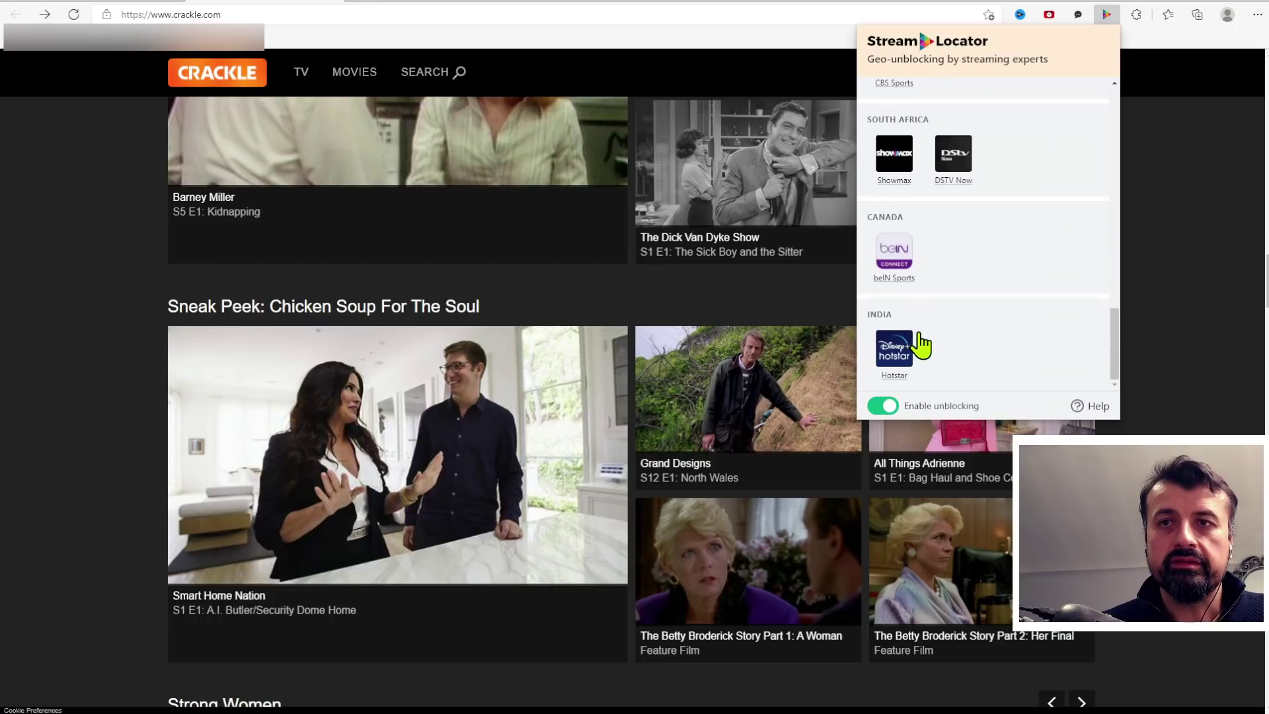
scroll(1062, 297, up, 2)
scroll(1062, 292, up, 3)
scroll(1056, 288, up, 3)
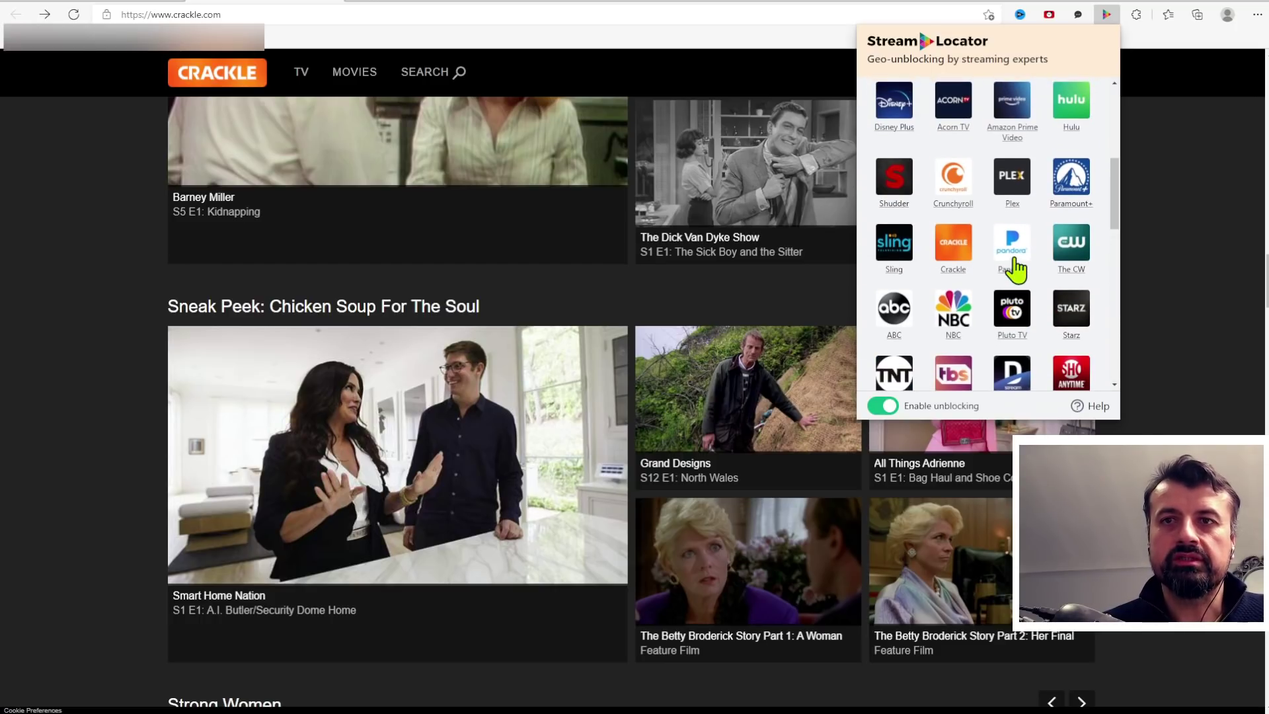
- Open ABC's 20/20 page, then The CW, and pick a Sci-Fi / Fantasy show
click(903, 317)
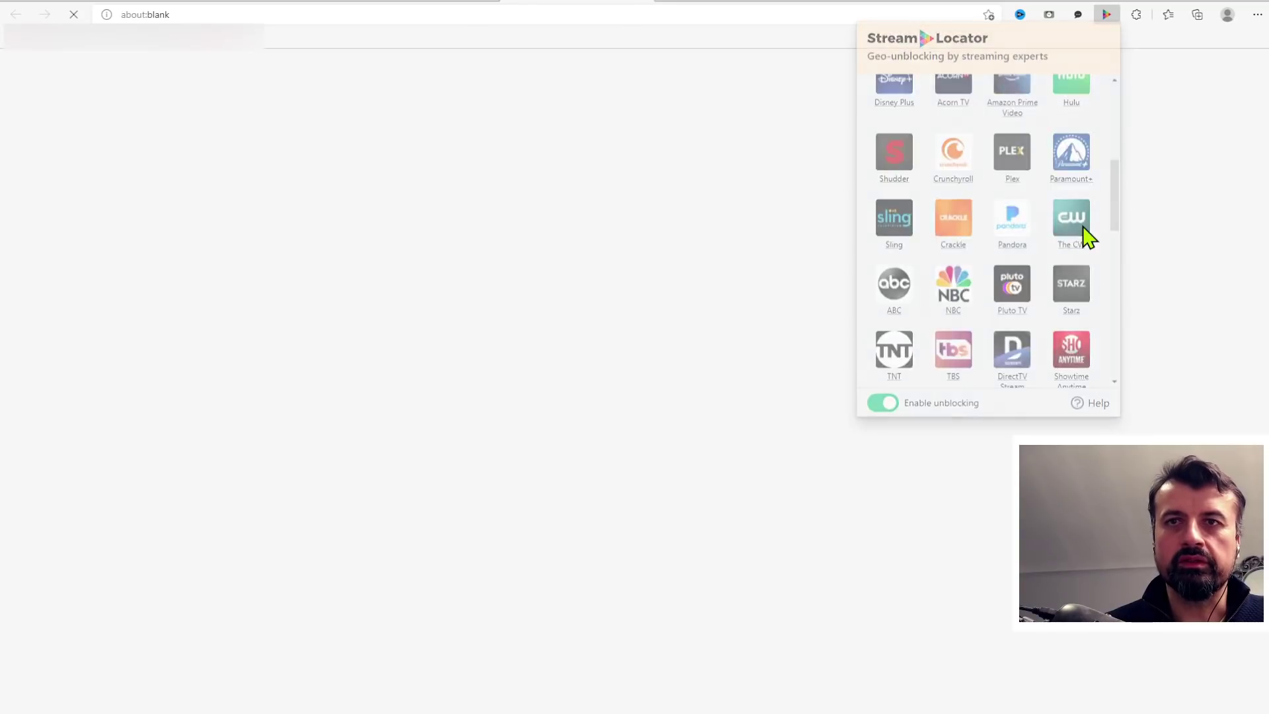
click(1081, 232)
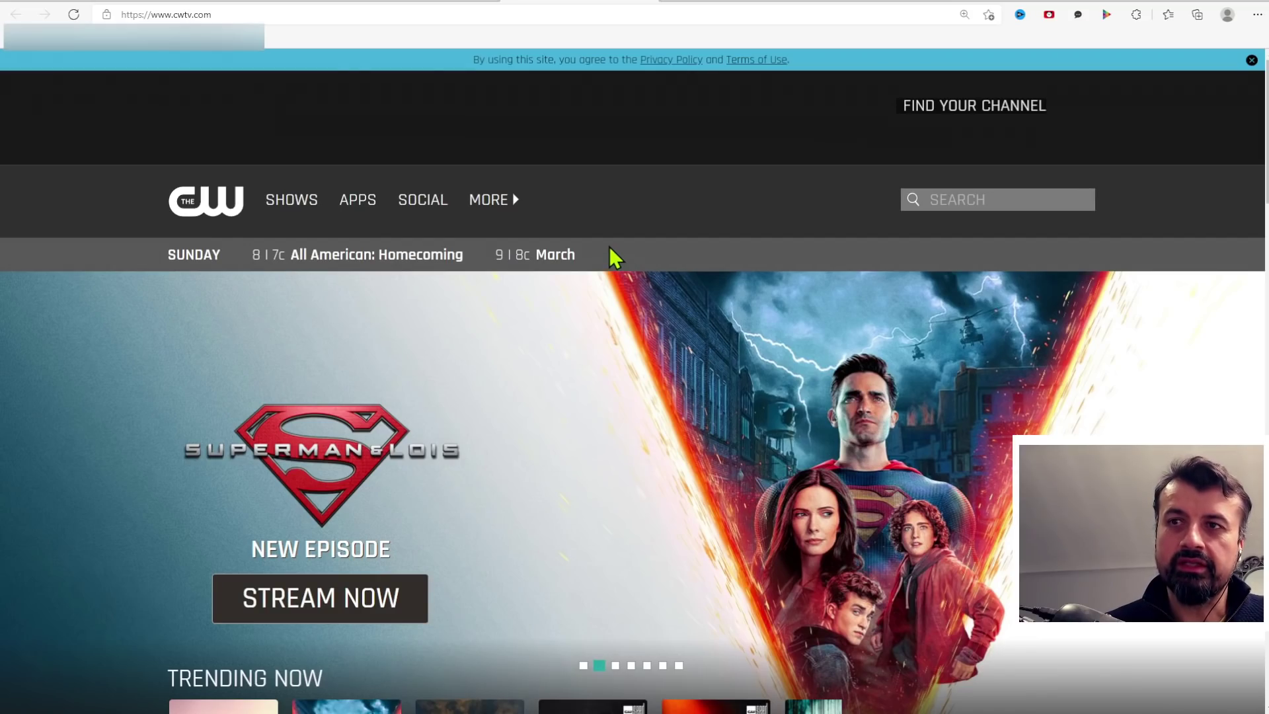
scroll(569, 283, down, 2)
scroll(570, 283, down, 3)
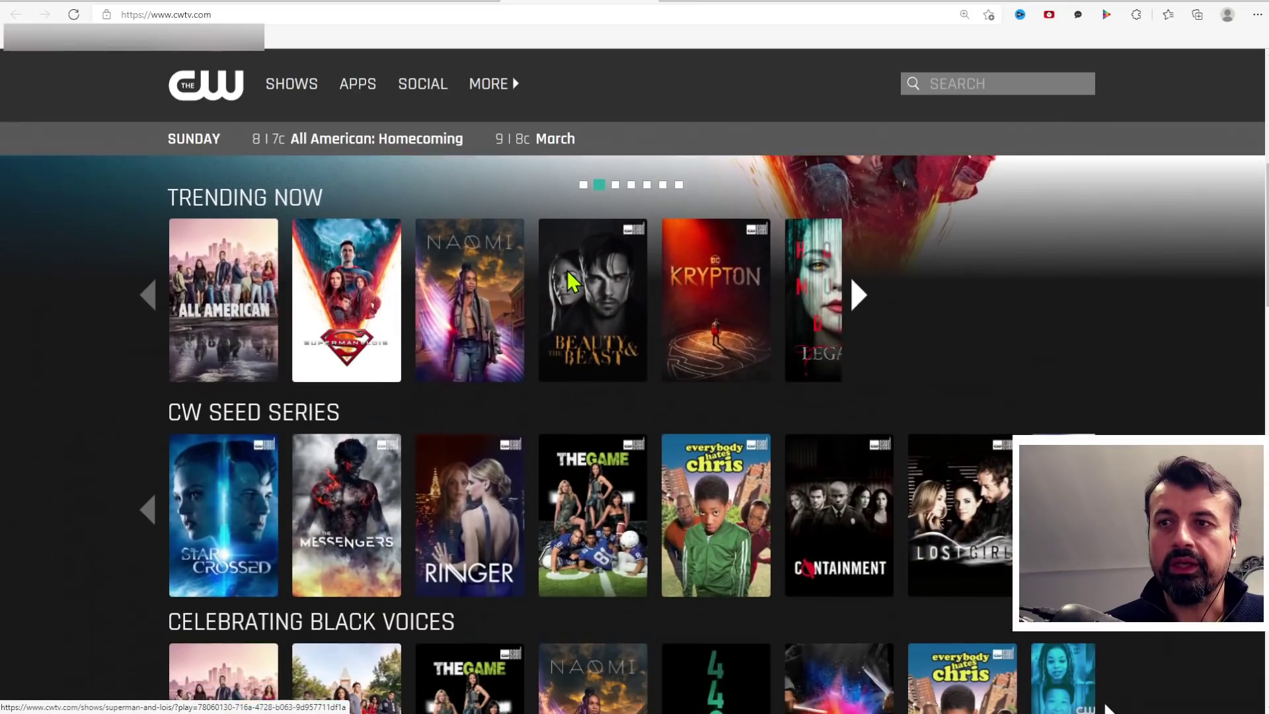
scroll(571, 282, down, 2)
scroll(683, 291, down, 1)
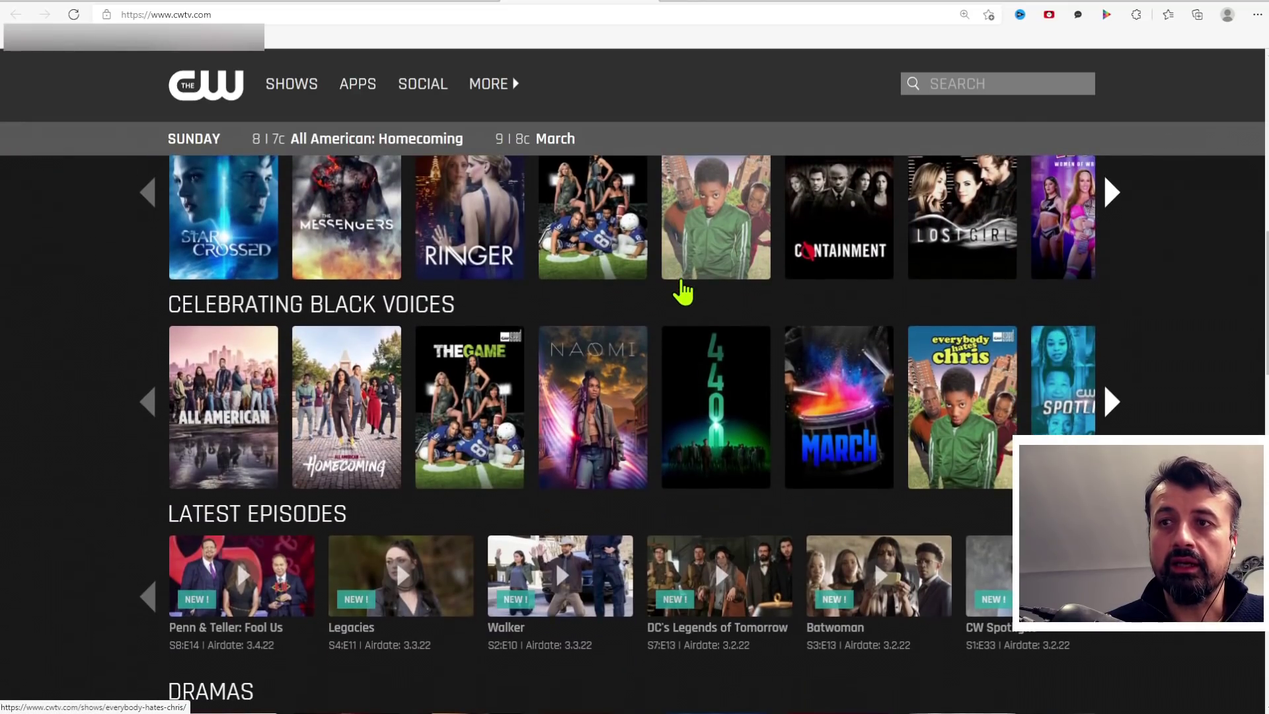
scroll(669, 275, down, 1)
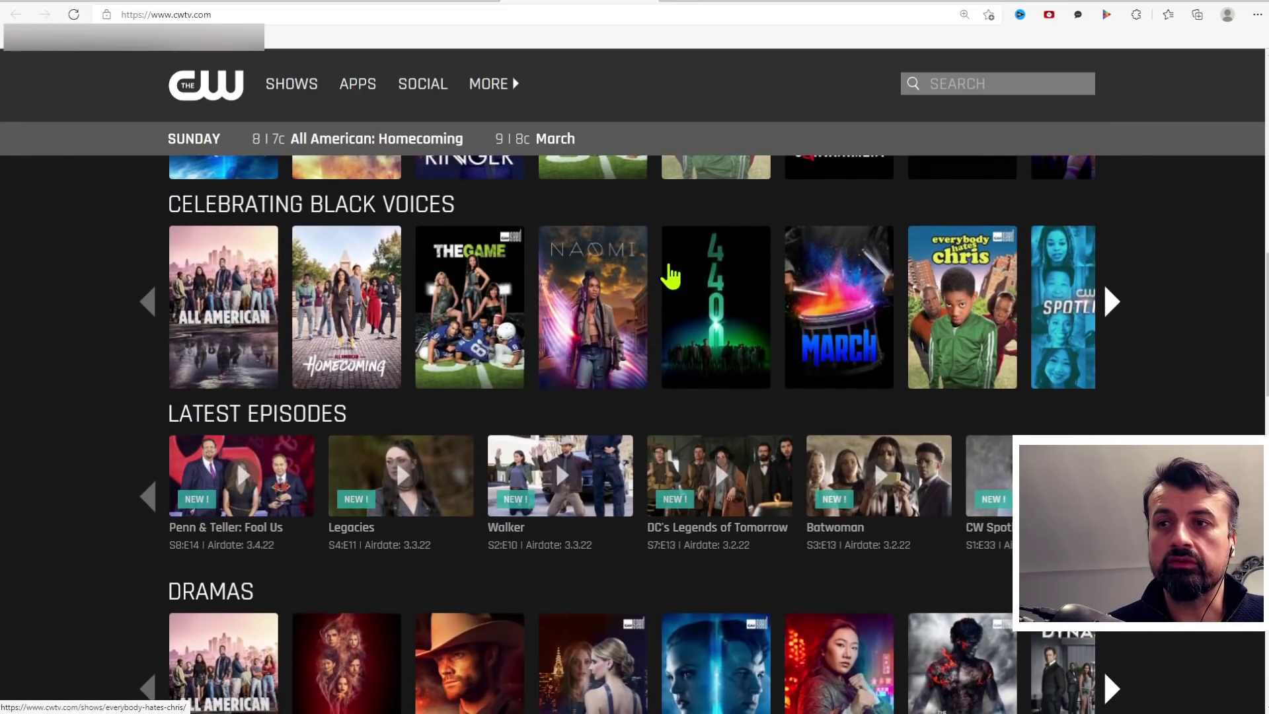
scroll(669, 274, down, 1)
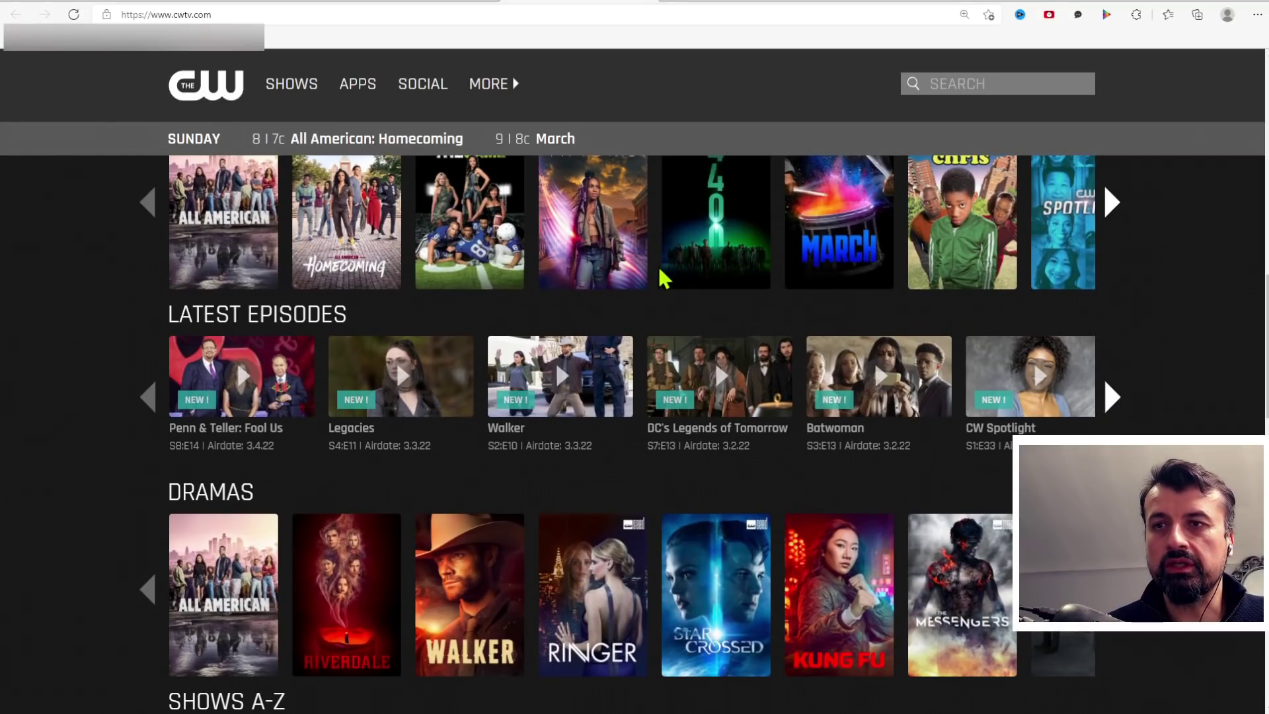
scroll(663, 279, down, 1)
scroll(662, 278, down, 2)
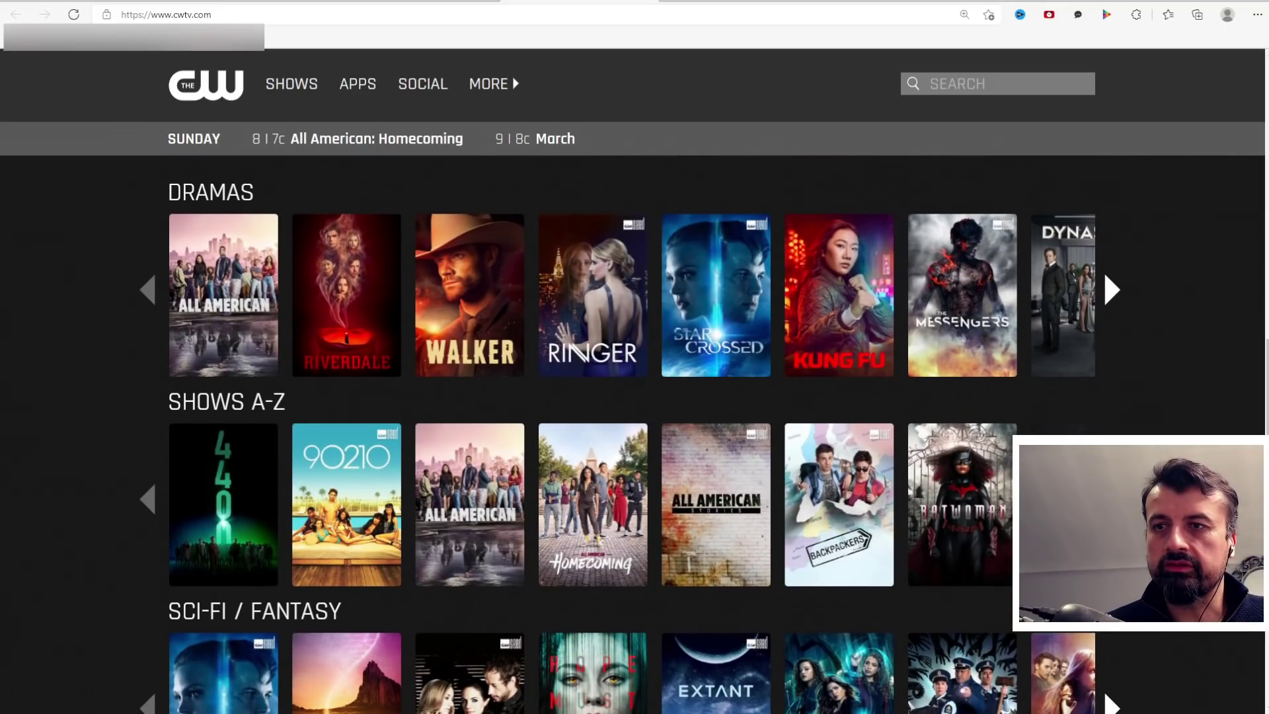
click(355, 679)
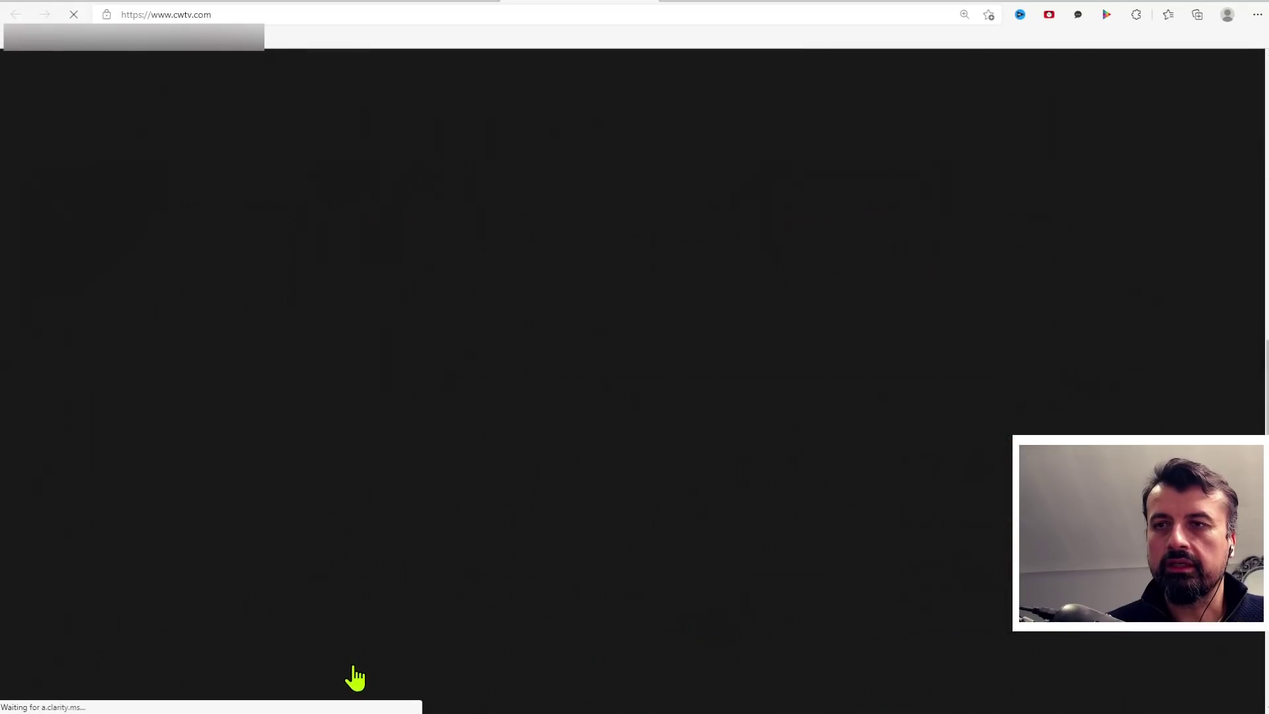